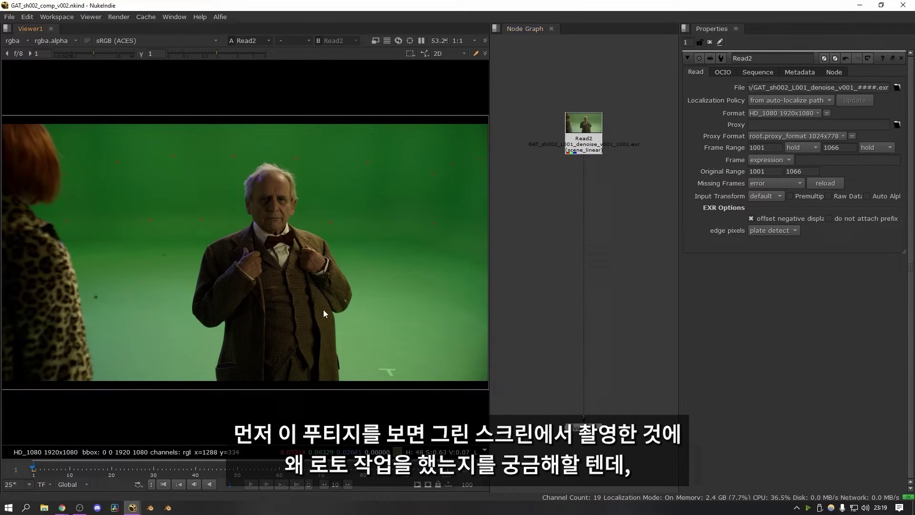
- Examine the green screen plate, comparing the leopard coat and the tweed suit's highlights with the background hue
scroll(281, 325, up, 3)
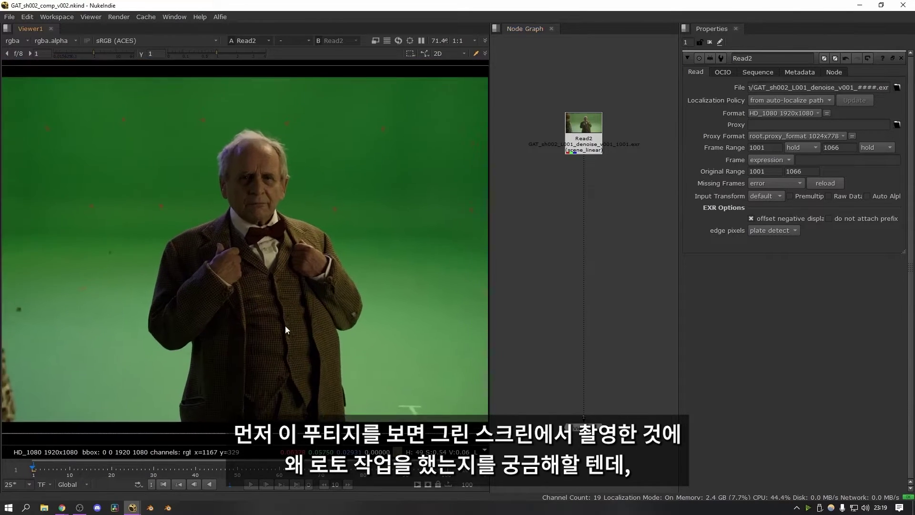
middle_drag(290, 316, 308, 298)
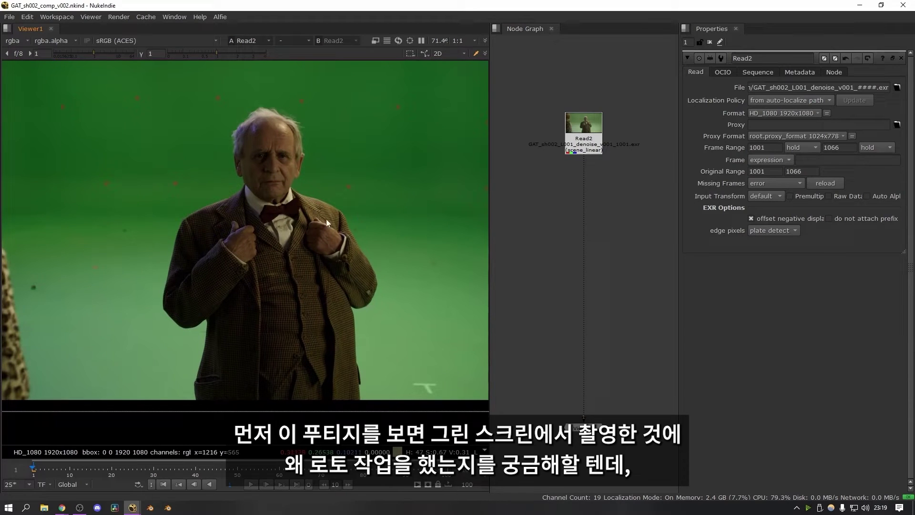
scroll(310, 253, down, 1)
middle_drag(309, 254, 310, 273)
scroll(302, 303, up, 2)
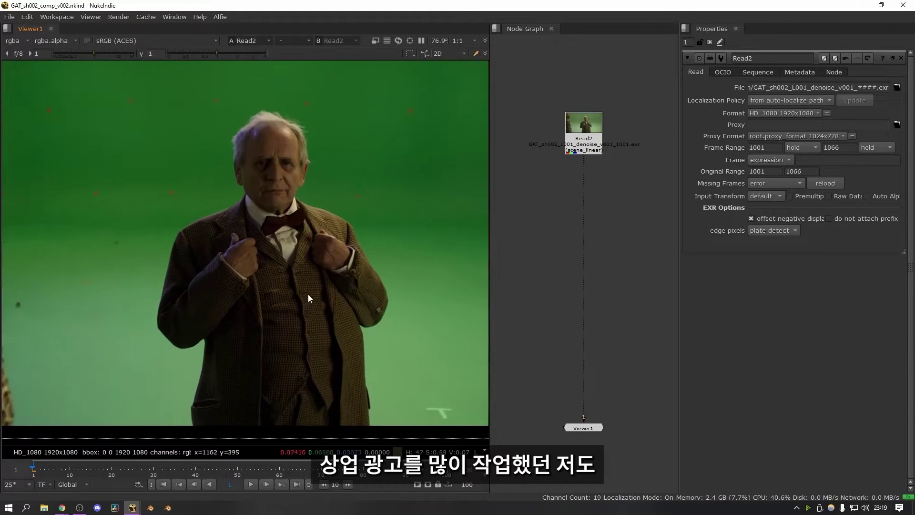
scroll(333, 267, down, 1)
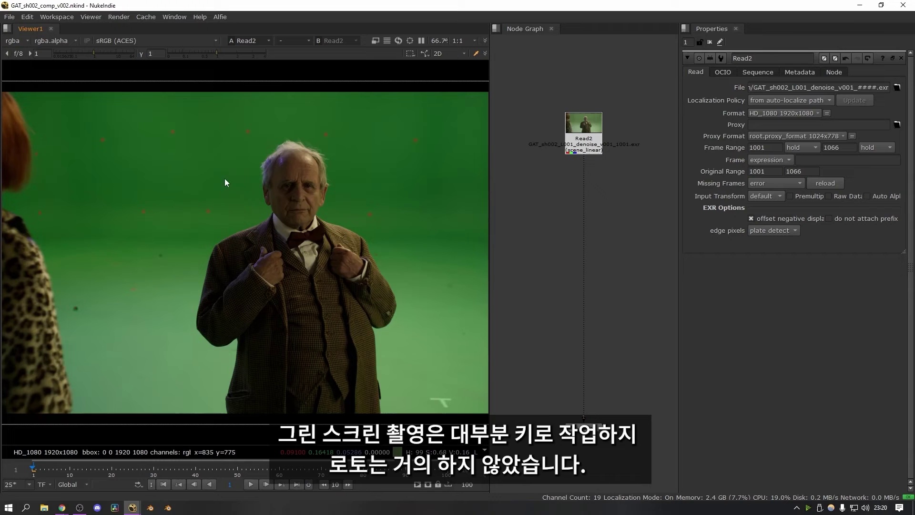
middle_drag(264, 268, 281, 271)
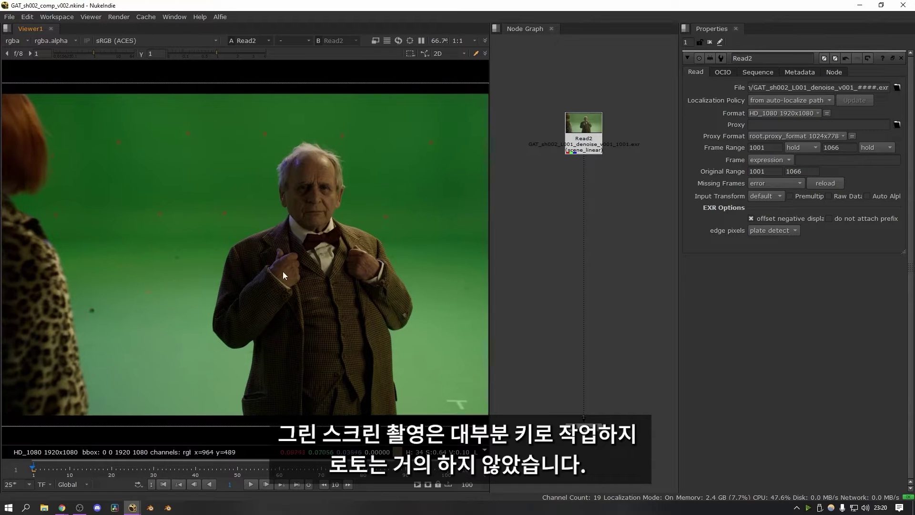
scroll(281, 270, down, 1)
middle_drag(108, 334, 167, 335)
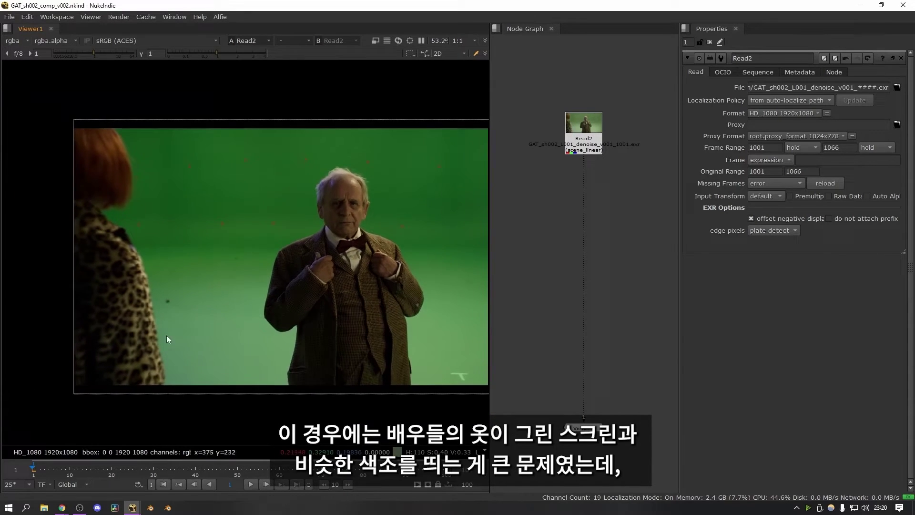
scroll(168, 335, up, 5)
middle_drag(204, 310, 269, 266)
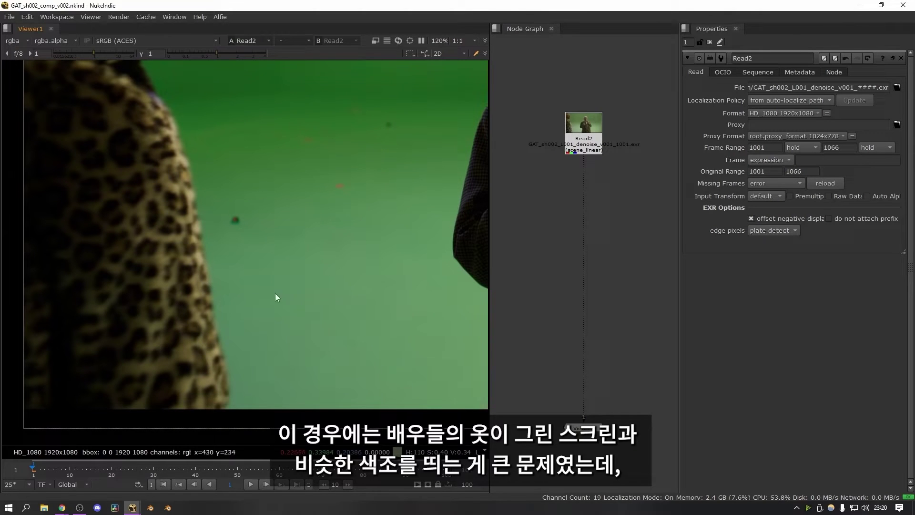
scroll(196, 275, up, 1)
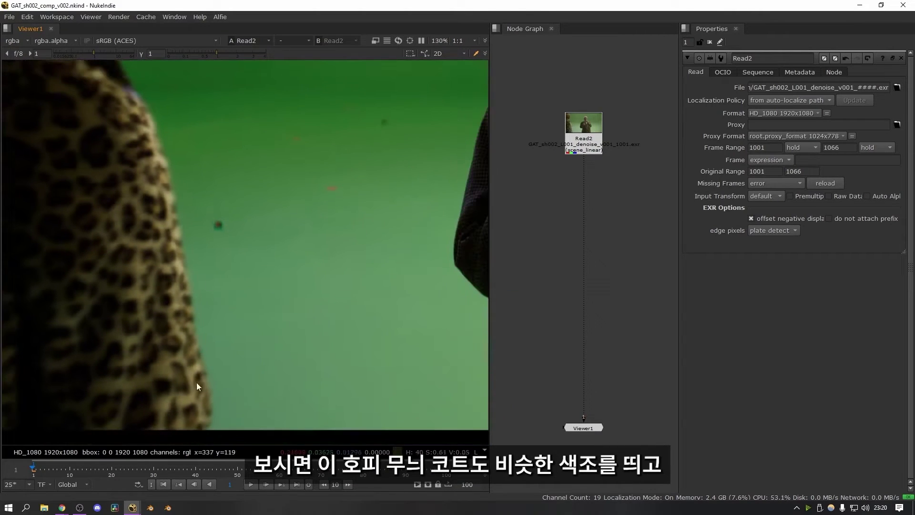
key(g)
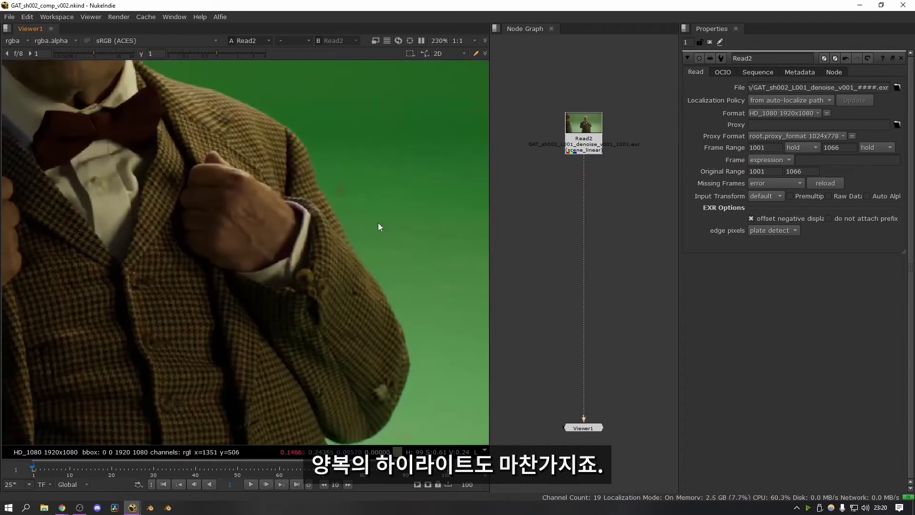
scroll(344, 279, down, 5)
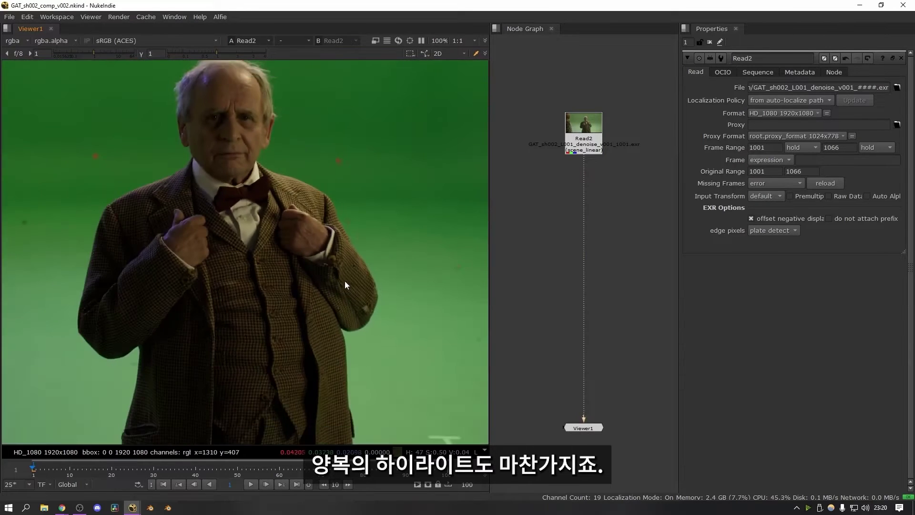
- Try keying the green screen with a Keylight node connected to Read2, adjusting its alpha with a Grade whitepoint
key(Tab)
text(Keylight)
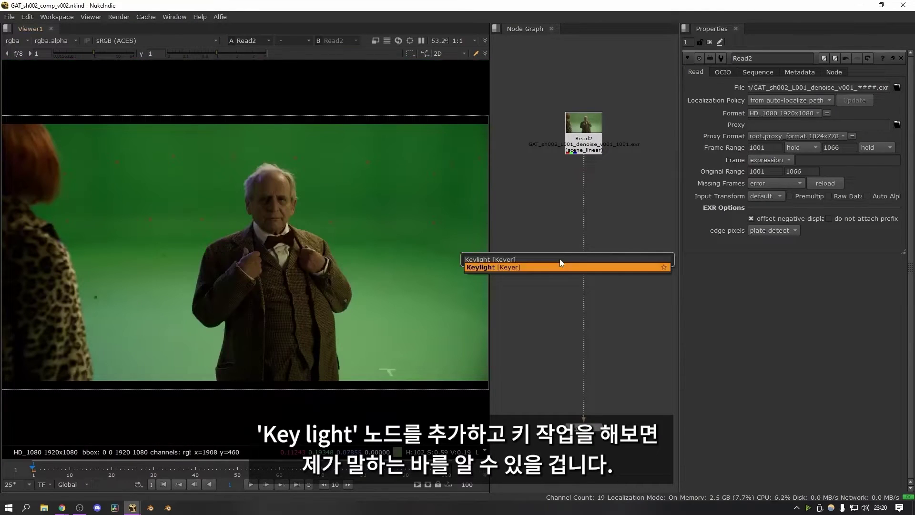
key(Return)
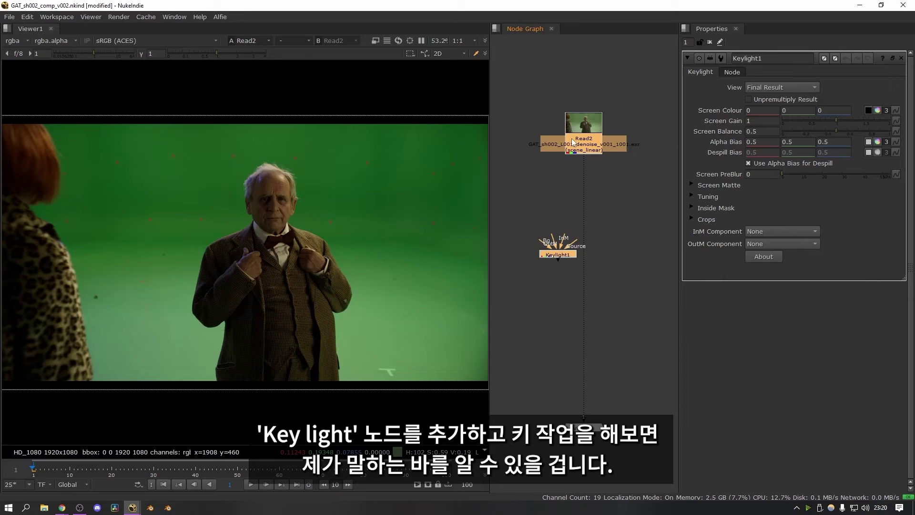
drag(582, 150, 560, 246)
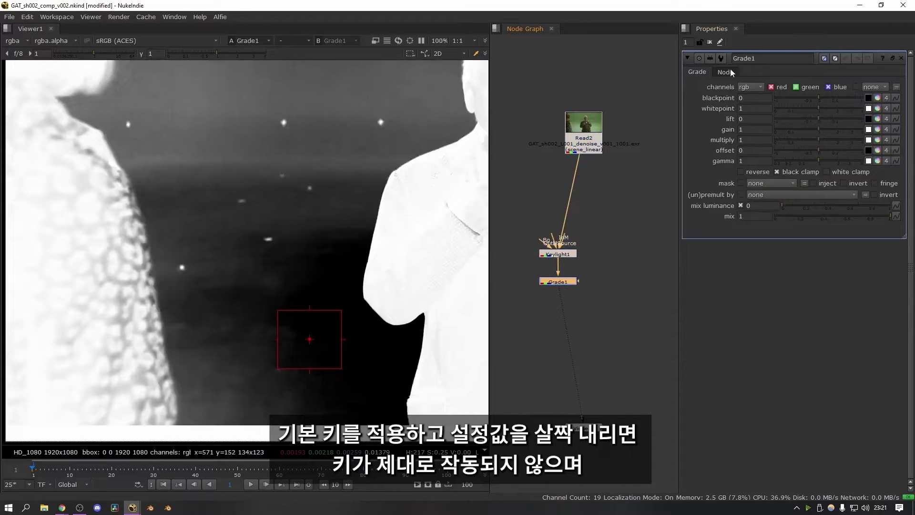
click(750, 87)
click(740, 169)
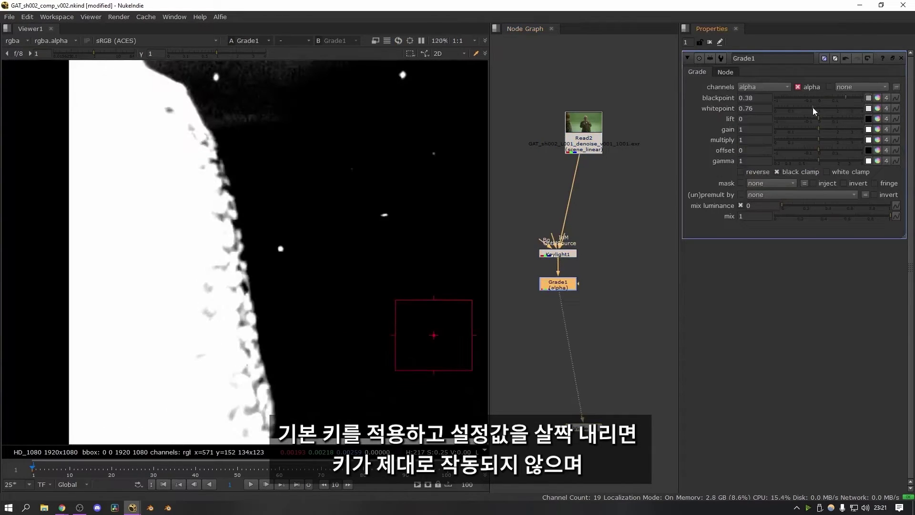
drag(813, 107, 808, 109)
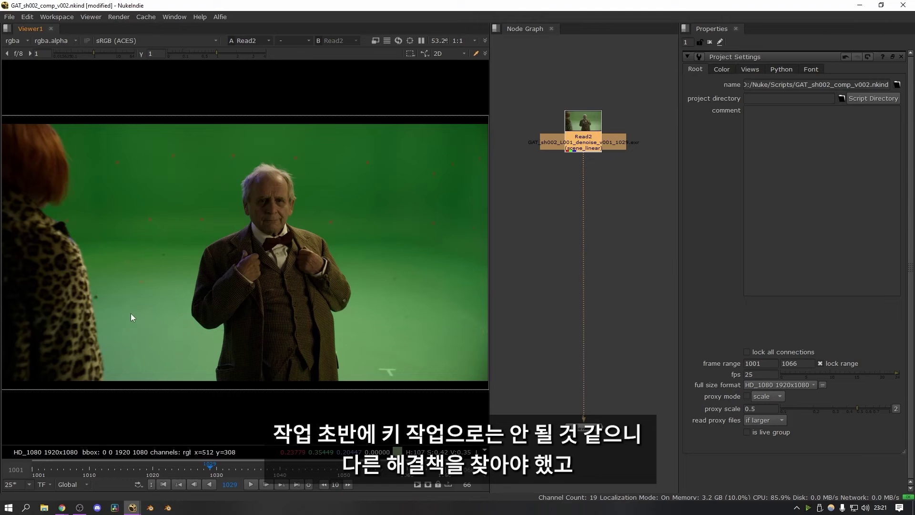
- Inspect the man's hair detail and scrub through the plate to look for suitable roto reference frames
click(519, 278)
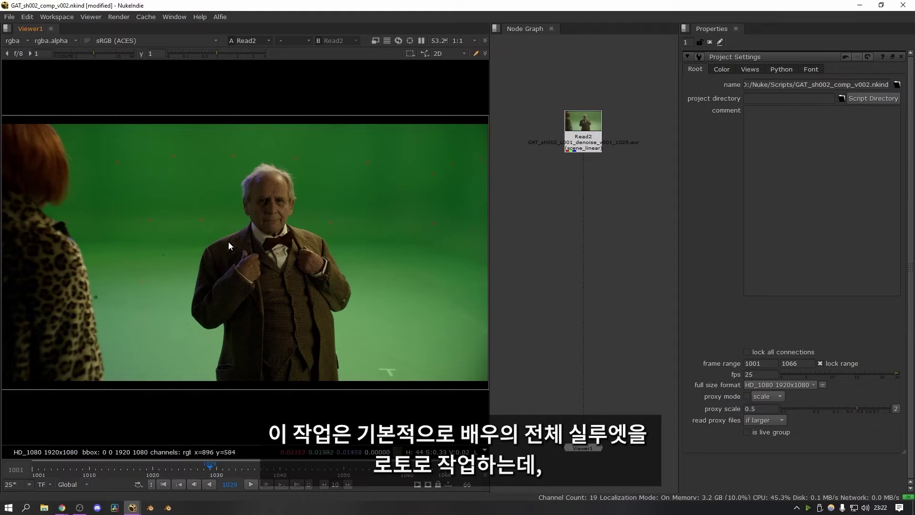
scroll(272, 175, up, 1)
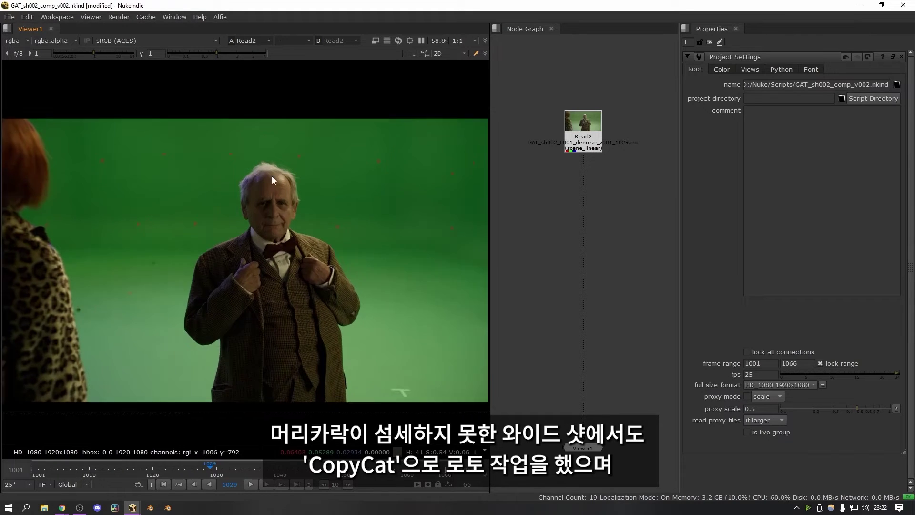
scroll(272, 175, up, 5)
scroll(225, 185, up, 2)
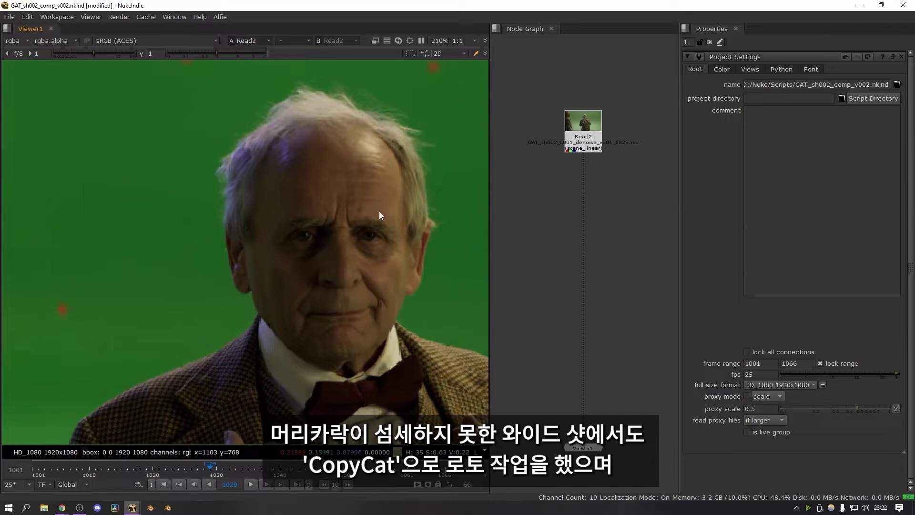
key(f)
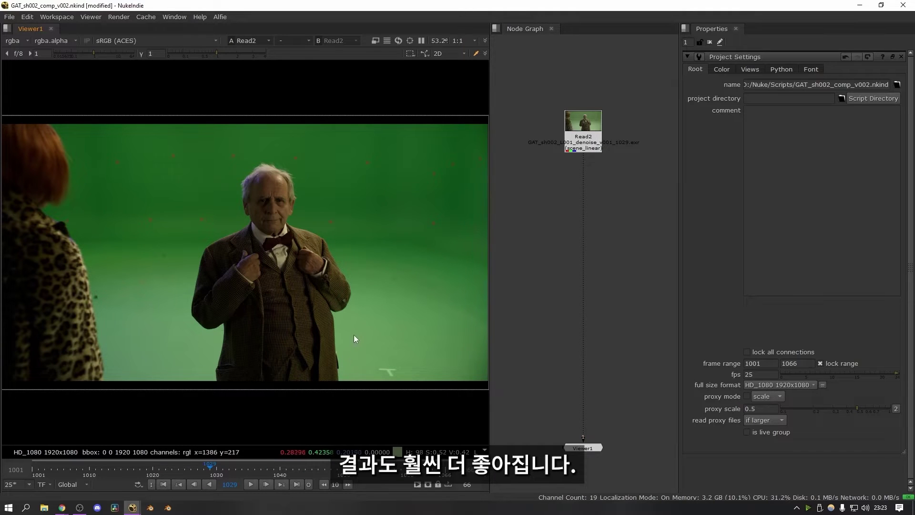
click(33, 467)
drag(33, 468, 57, 479)
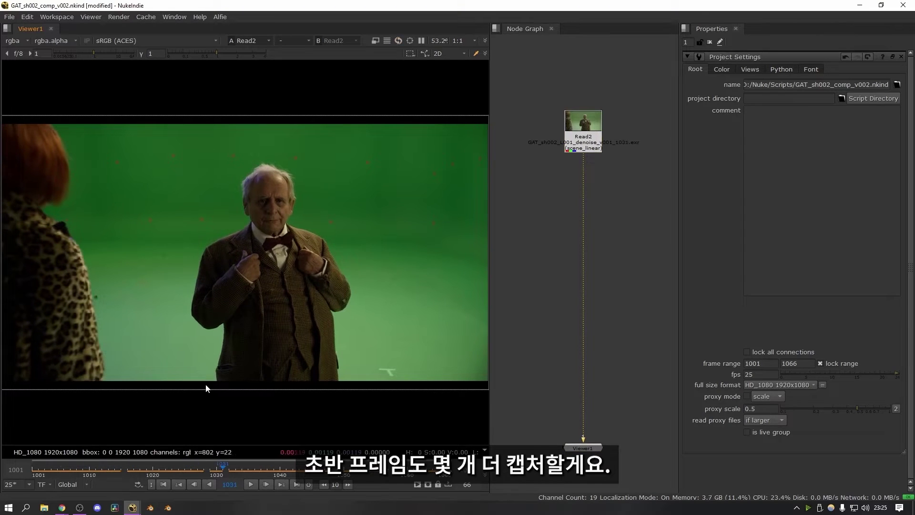
drag(228, 469, 307, 476)
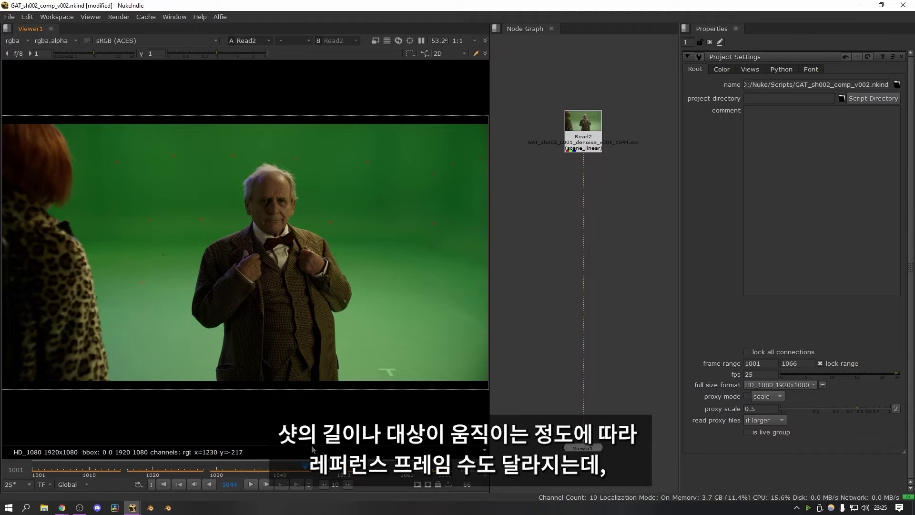
drag(307, 469, 418, 469)
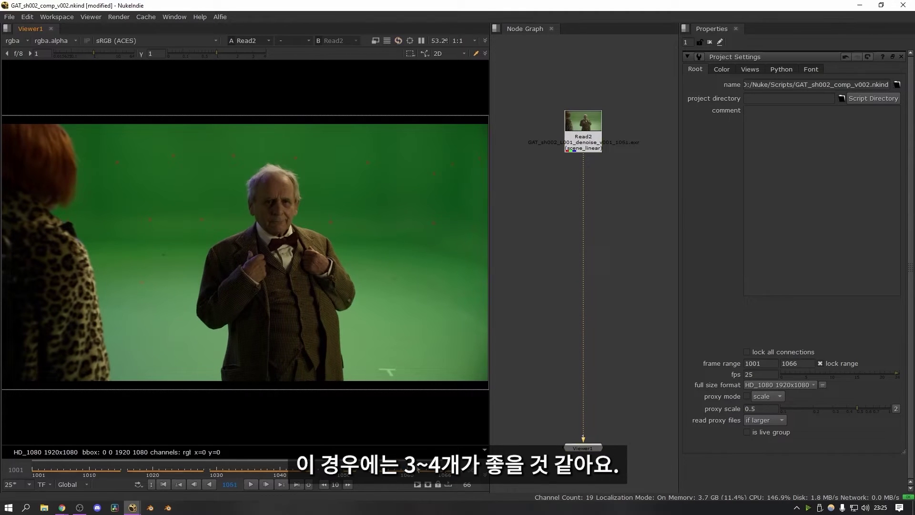
drag(349, 475, 38, 479)
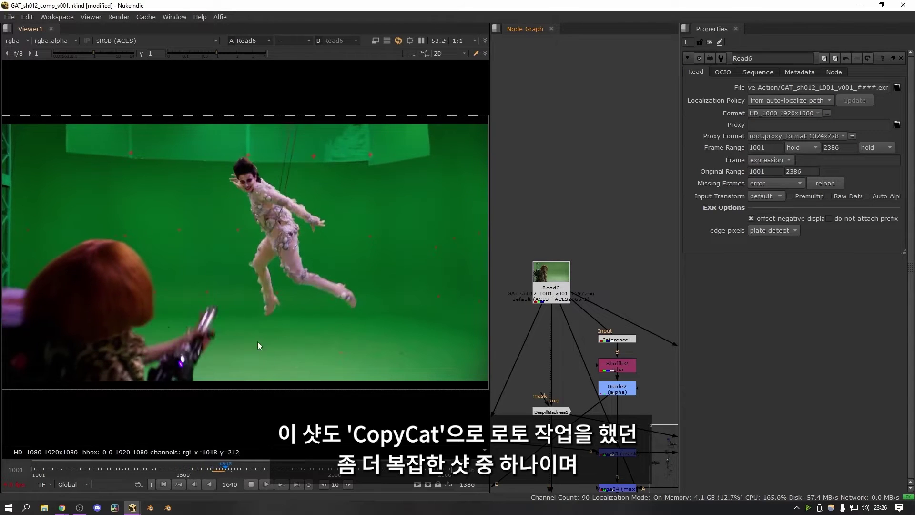
- Review the flying performer shot in GAT_sh012_comp_v001 and examine its roto reference frame branches in the node graph
click(214, 471)
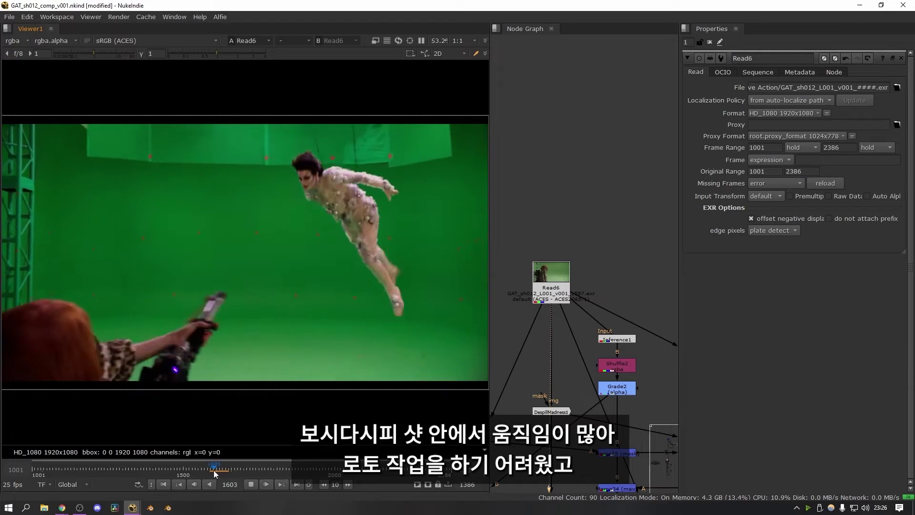
key(f)
key(space)
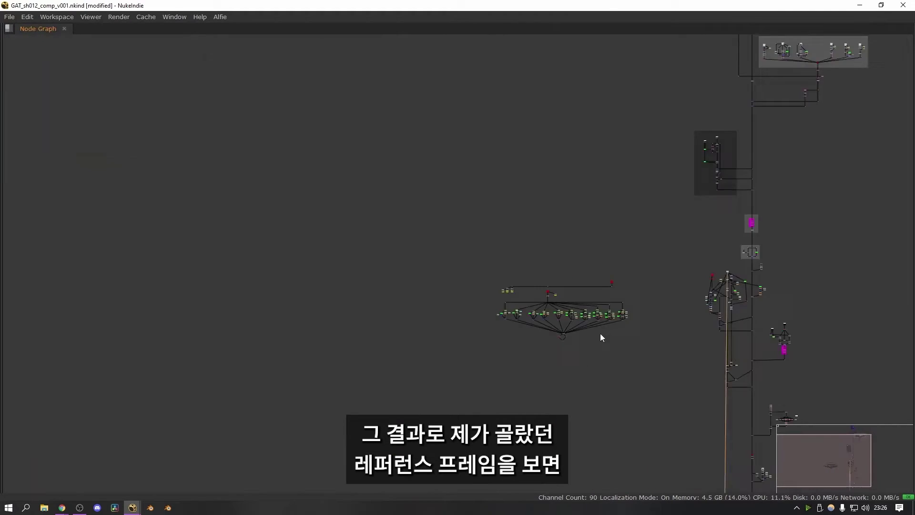
key(f)
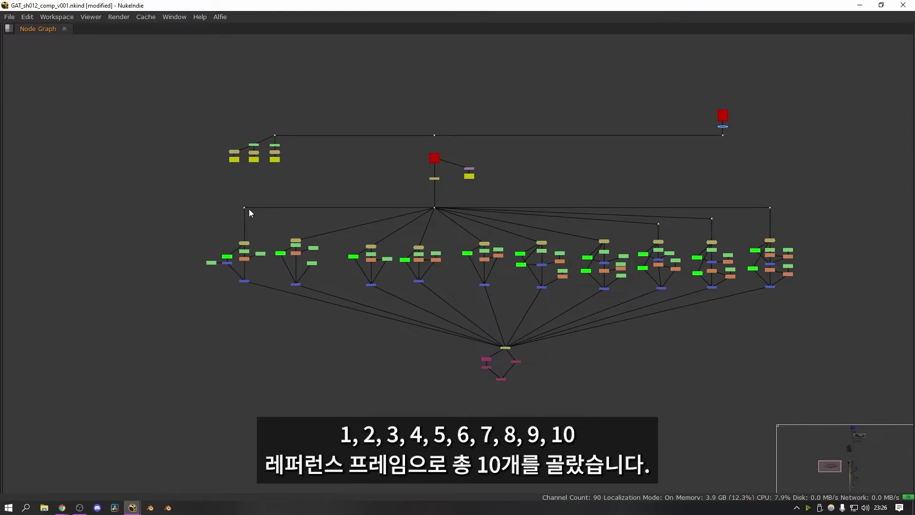
key(space)
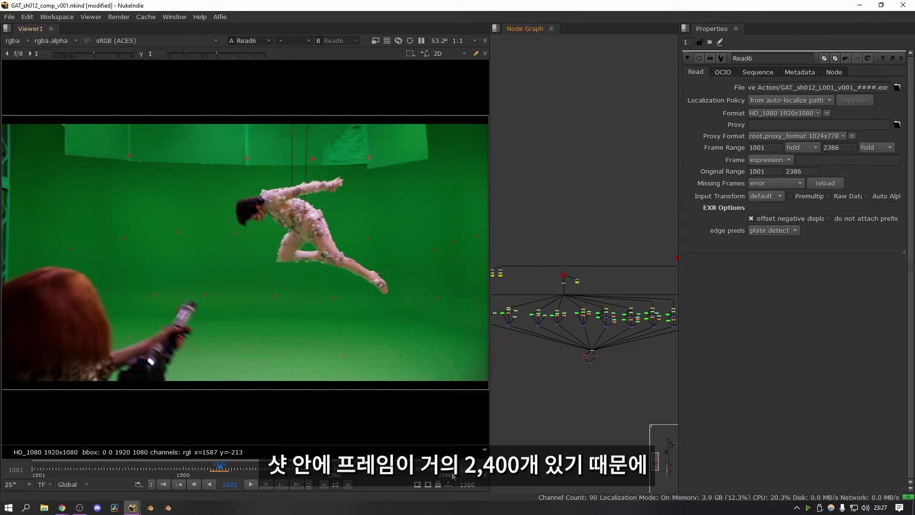
scroll(578, 320, down, 2)
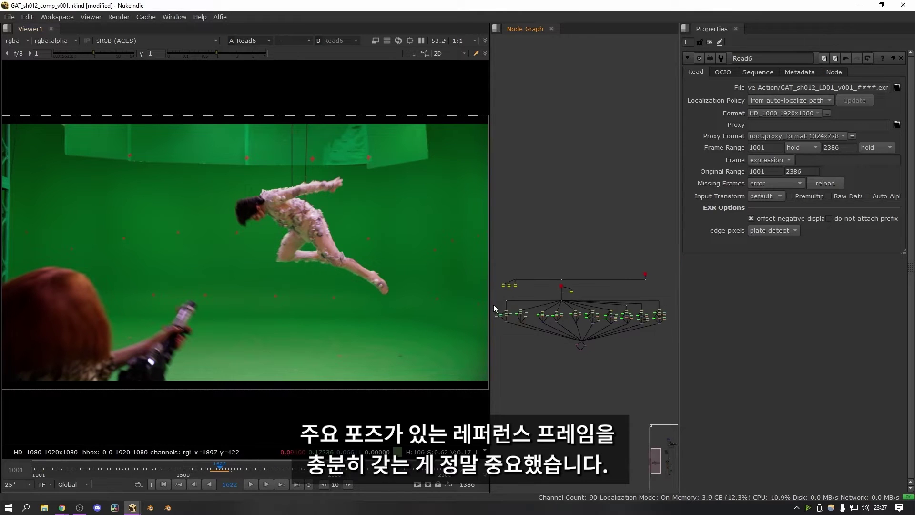
drag(493, 303, 671, 366)
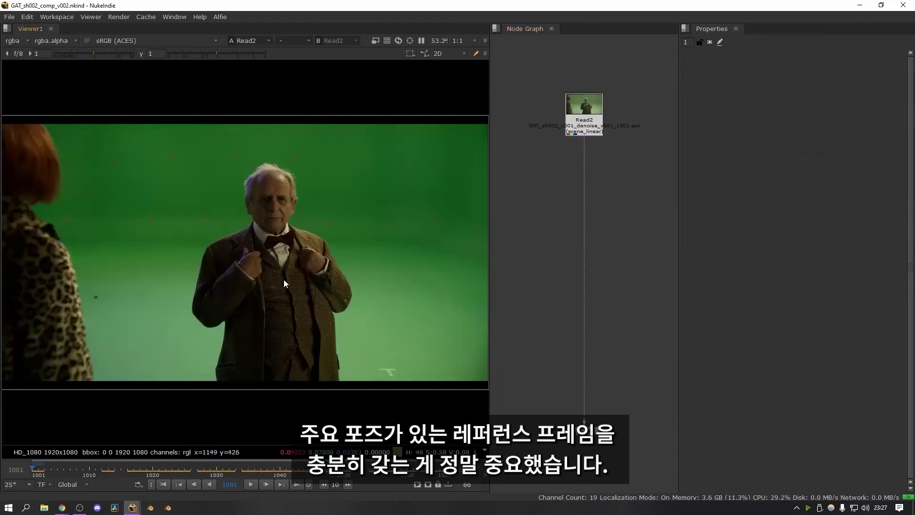
- In GAT_sh002_comp_v002, add a FrameHold node for frame 1001 fed by Read2, and insert a dot in its connection
drag(57, 476, 432, 427)
key(Left)
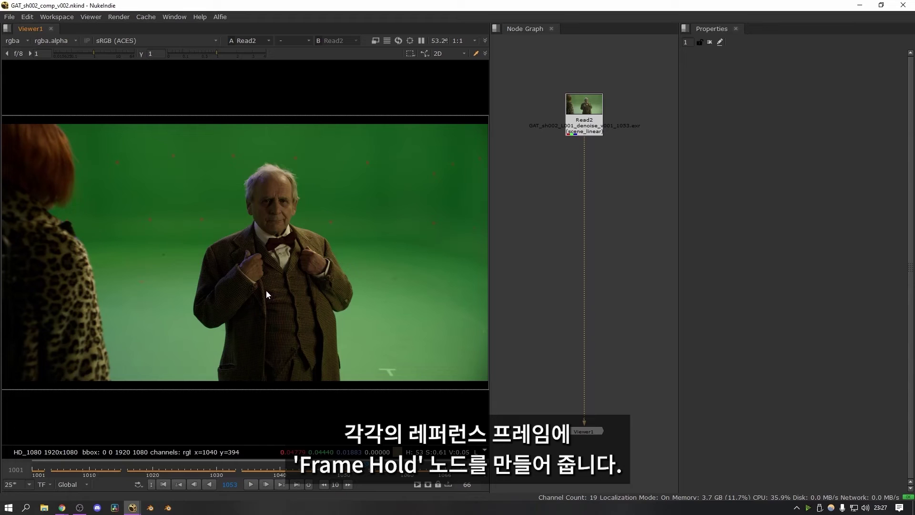
drag(50, 471, 31, 471)
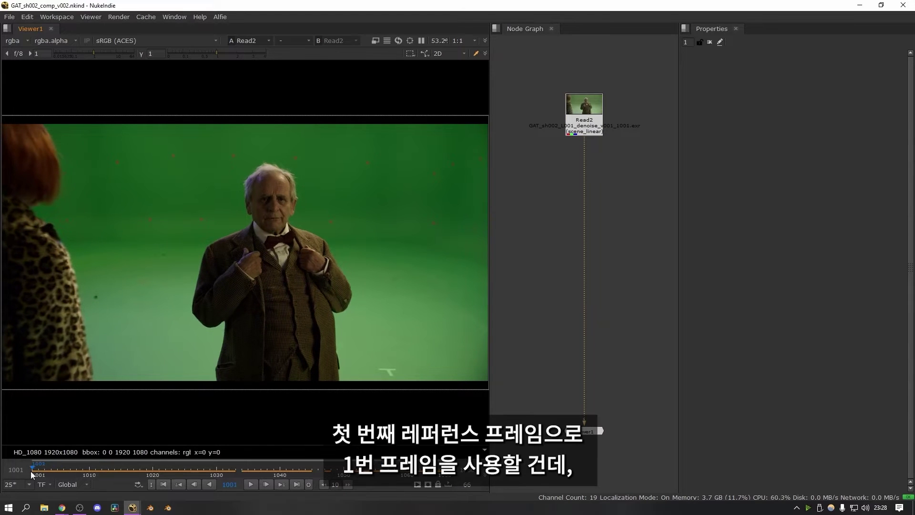
key(Tab)
text(frame)
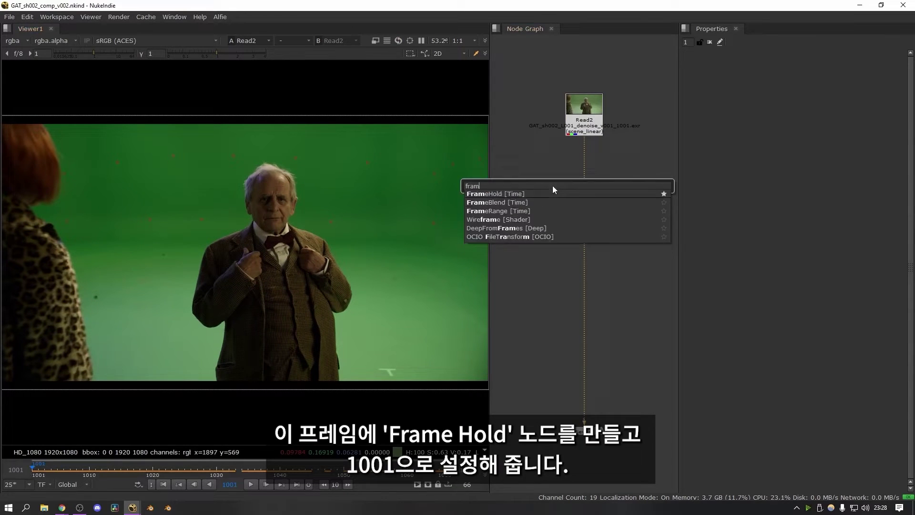
key(Return)
drag(552, 179, 598, 126)
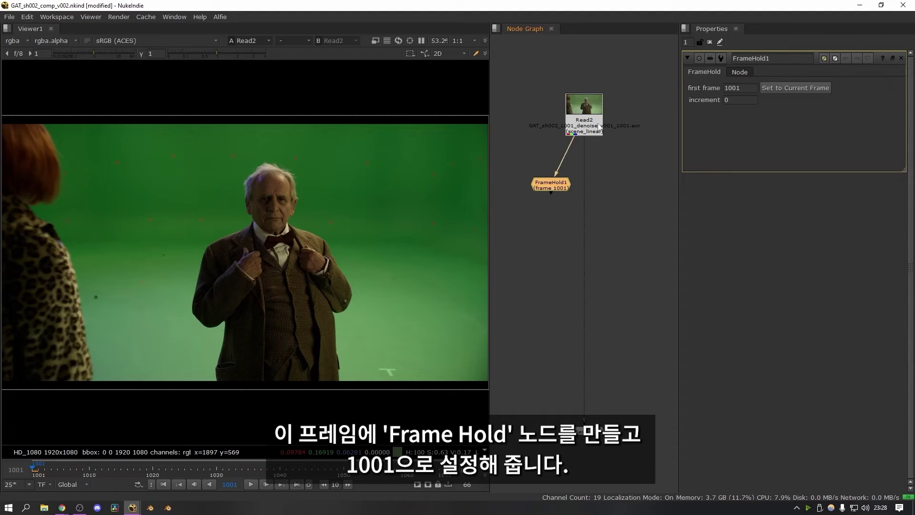
drag(552, 183, 530, 184)
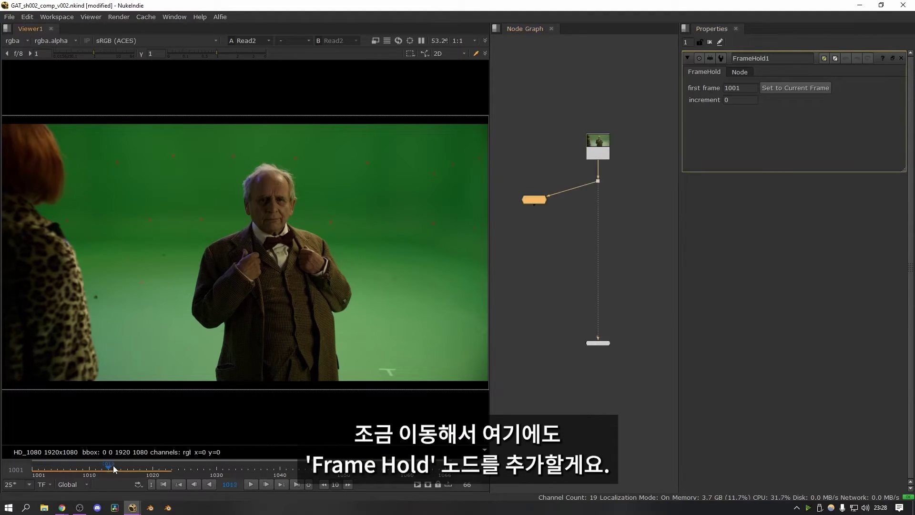
- Add a FrameHold node for frame 1022 and connect it to the dot below Read2
drag(113, 465, 168, 473)
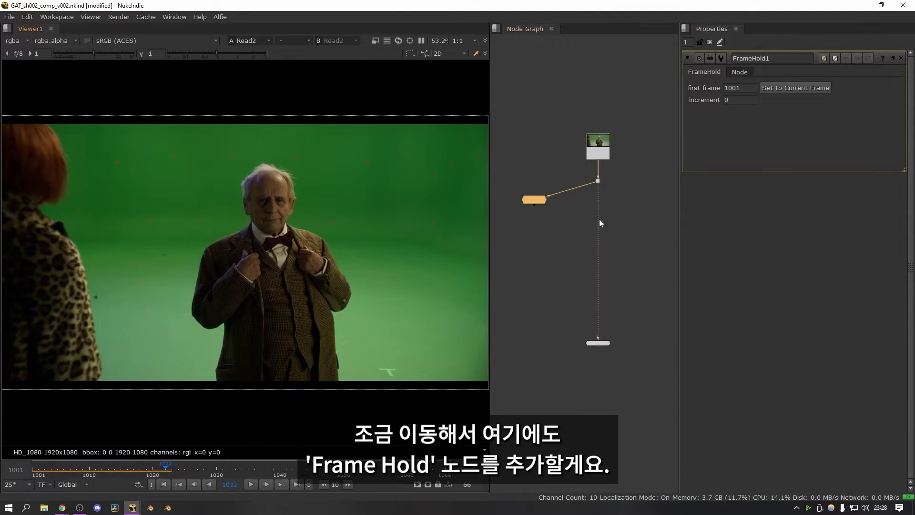
key(Tab)
text(frame)
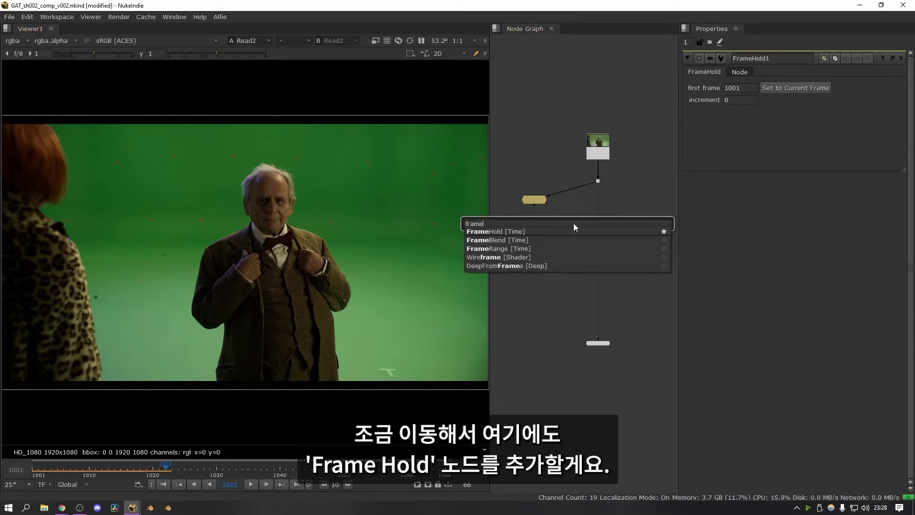
key(Return)
drag(575, 209, 589, 181)
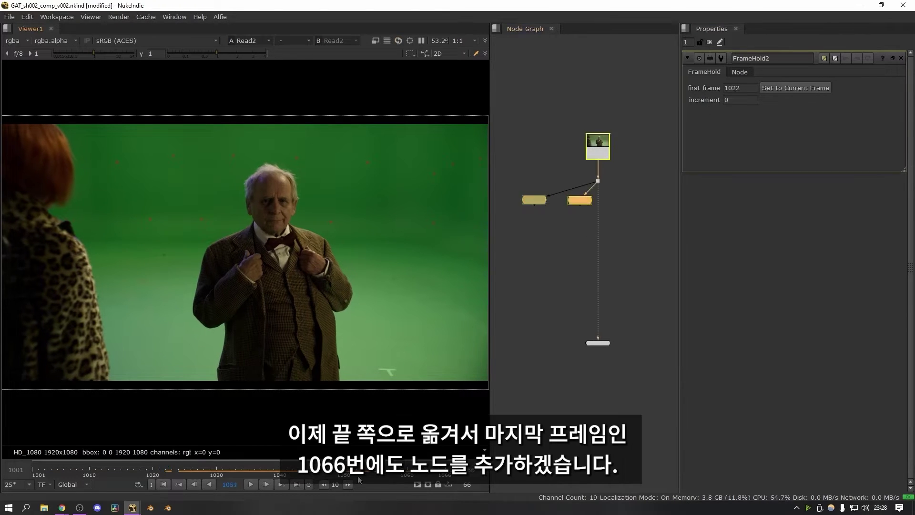
- Add a third FrameHold node for the last frame, 1066, branching from the dot below Read2
drag(419, 472, 446, 475)
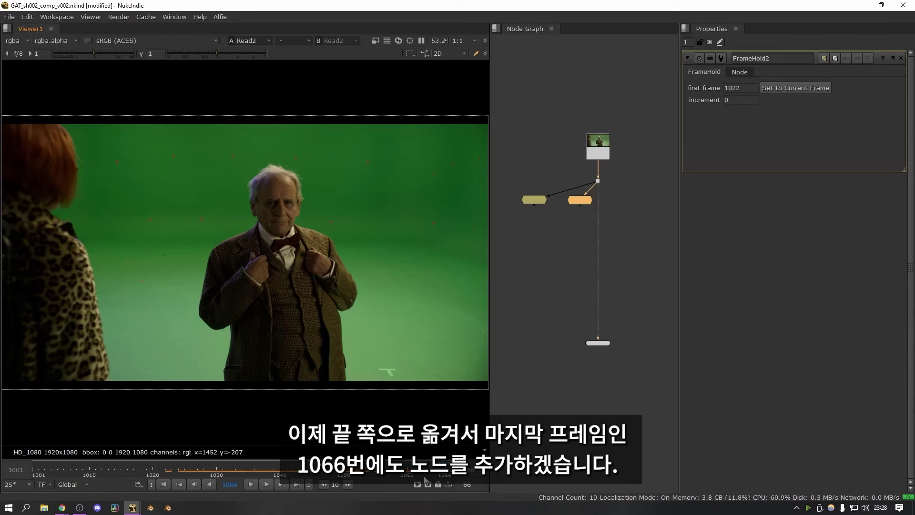
middle_drag(593, 269, 562, 328)
scroll(561, 324, up, 3)
middle_drag(595, 209, 562, 293)
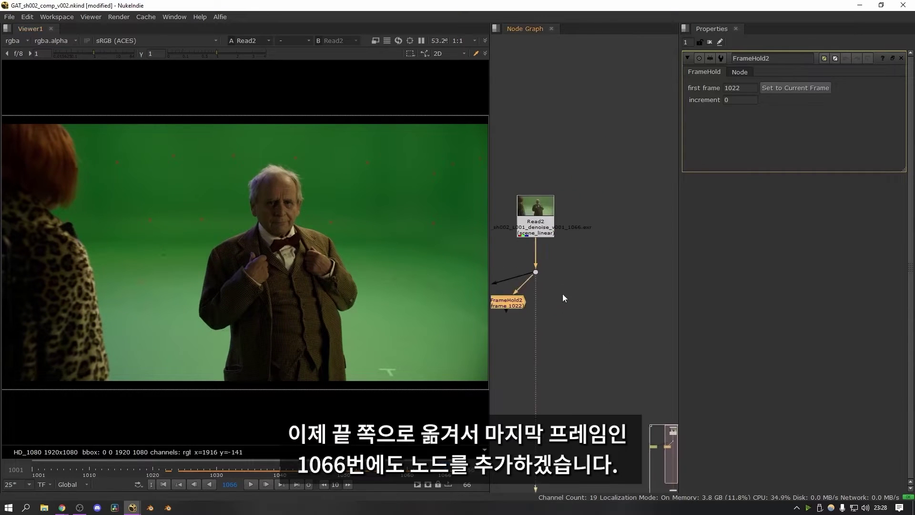
click(587, 301)
key(Tab)
text(frame)
key(Down)
key(Return)
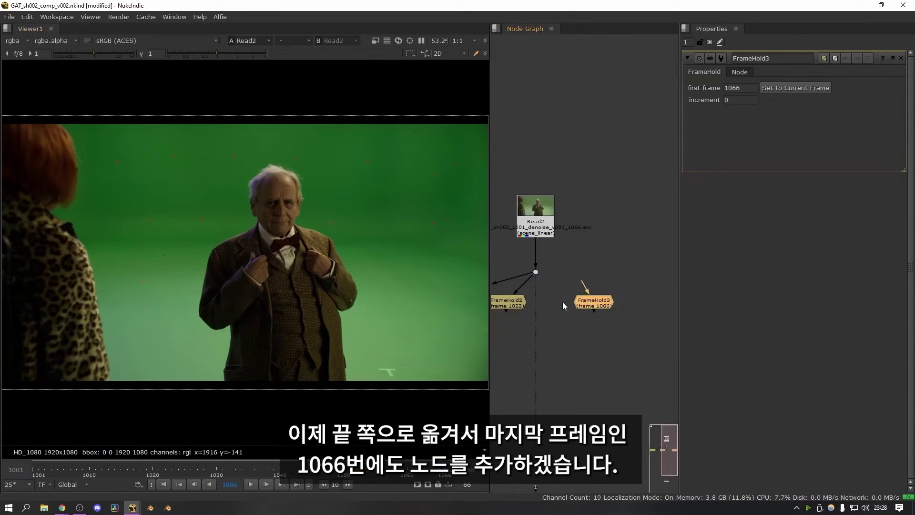
key(f)
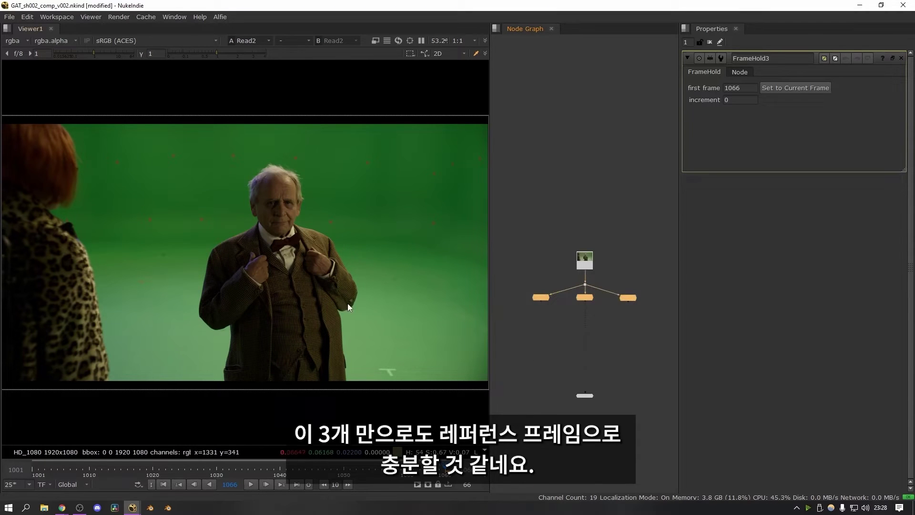
- Insert a FrameRange node between Read2 and the dot, with its frame range set to 1 to 1
scroll(586, 293, up, 2)
key(Tab)
text(framerange)
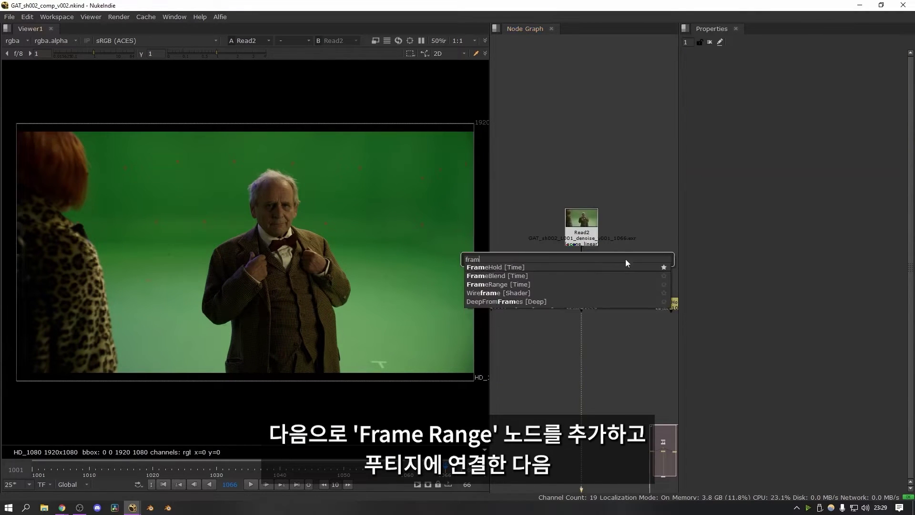
key(Return)
click(581, 259)
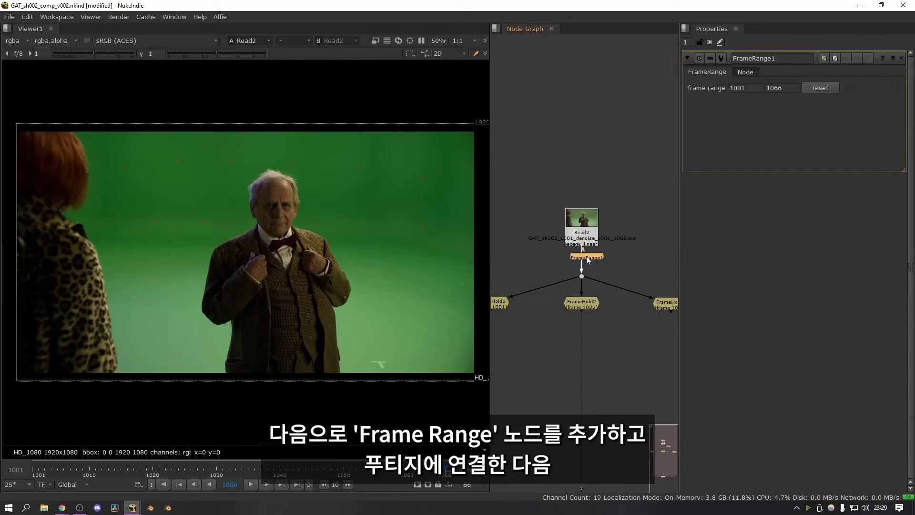
text(1)
key(Tab)
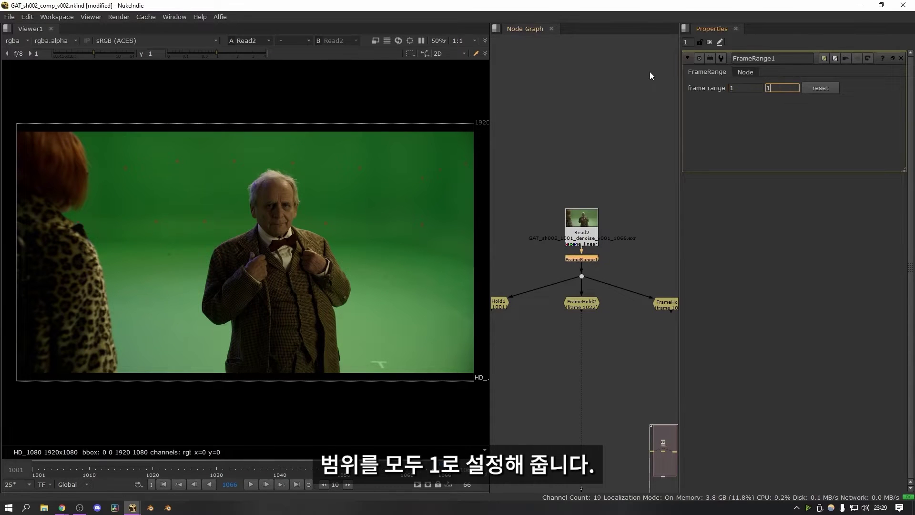
text(1)
scroll(585, 272, down, 2)
drag(506, 294, 673, 341)
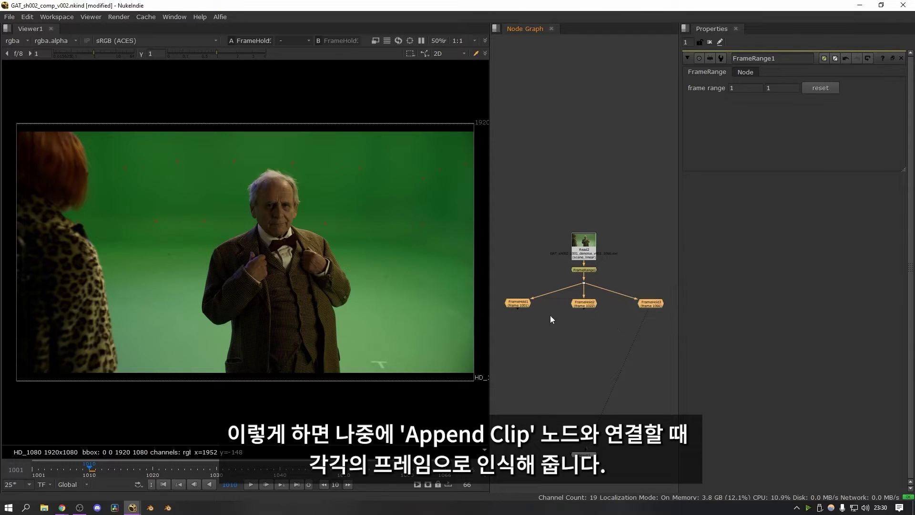
click(602, 323)
key(f)
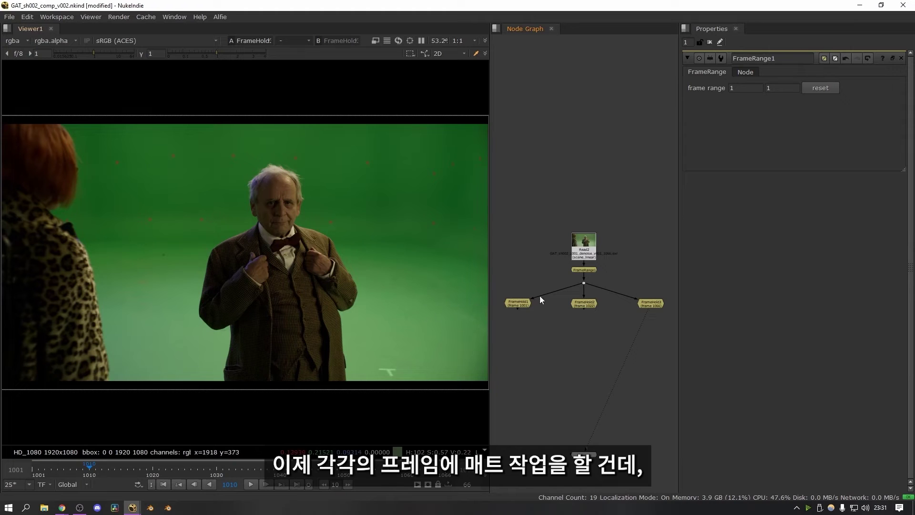
- Add a Roto node under the frame 1001 FrameHold, view it, and enable replace for its alpha output
drag(495, 280, 570, 333)
key(1)
scroll(564, 303, up, 3)
key(o)
click(821, 110)
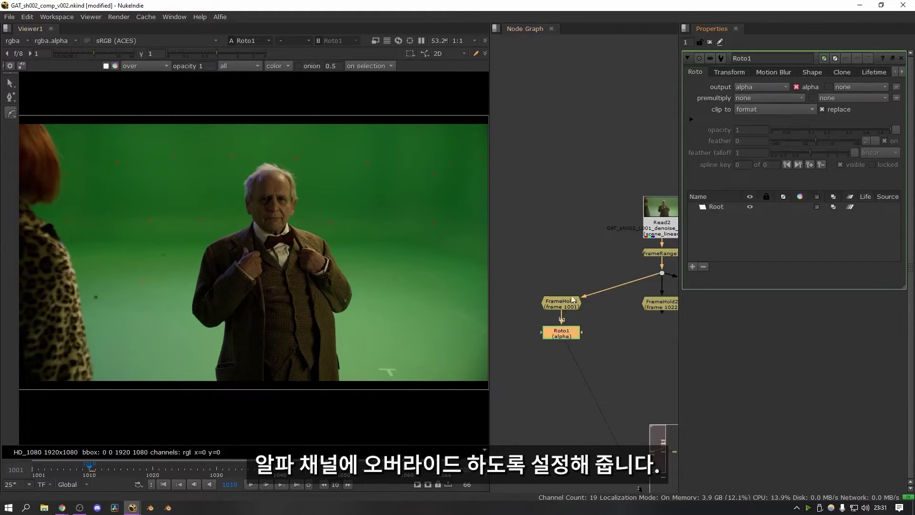
- Trace a Bezier roto shape along the man's silhouette from the coat's bottom edge past the pocket and around the elbow
scroll(286, 281, up, 6)
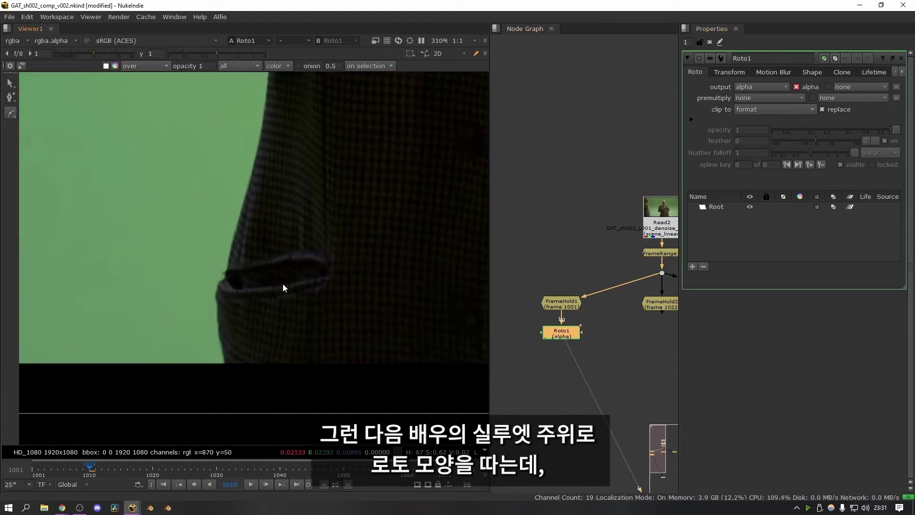
click(224, 368)
click(217, 336)
click(217, 302)
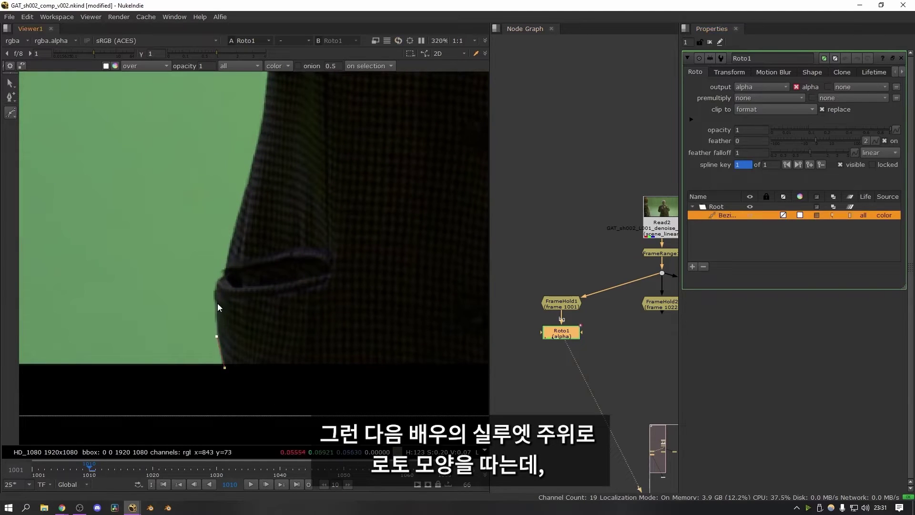
click(213, 295)
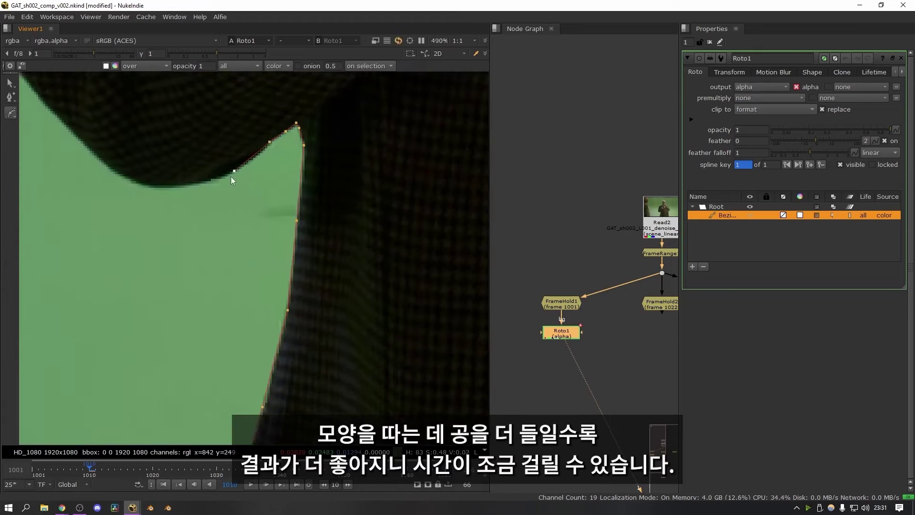
middle_drag(230, 176, 290, 182)
click(246, 189)
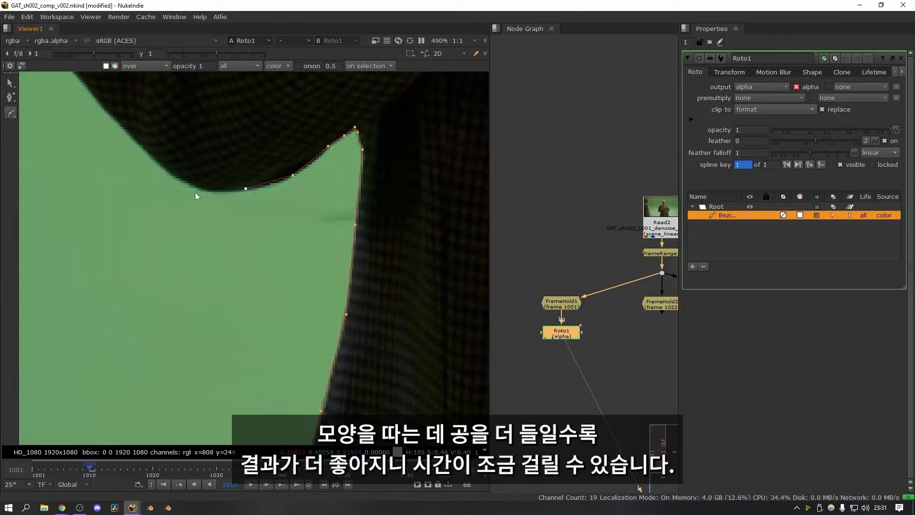
click(197, 190)
middle_drag(176, 165, 294, 288)
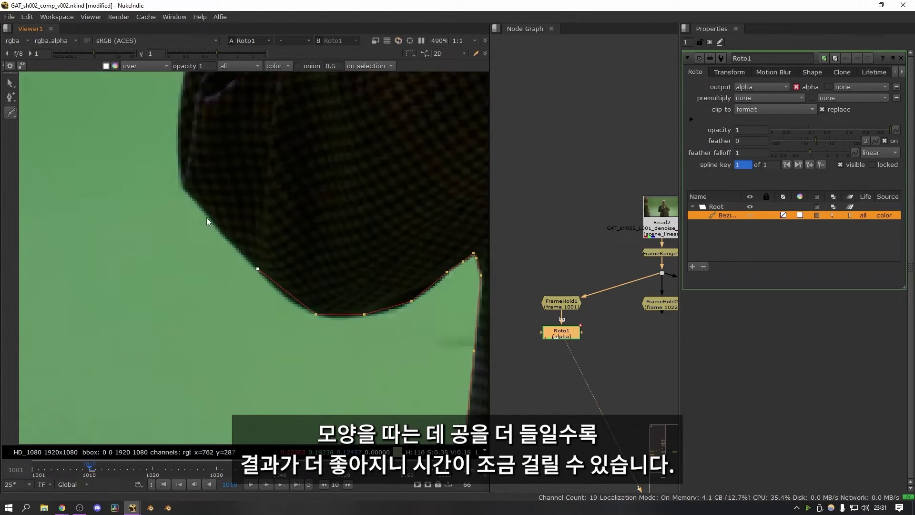
middle_drag(206, 217, 227, 246)
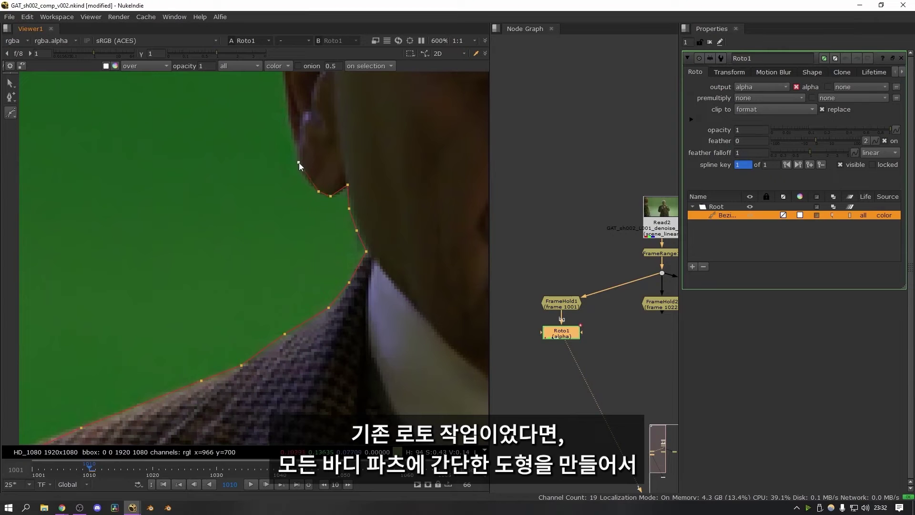
- Continue the outline around both ears, inside the hair and along the opposite side of the coat, closing the shape at the bottom
middle_drag(299, 162, 302, 258)
middle_drag(290, 201, 296, 263)
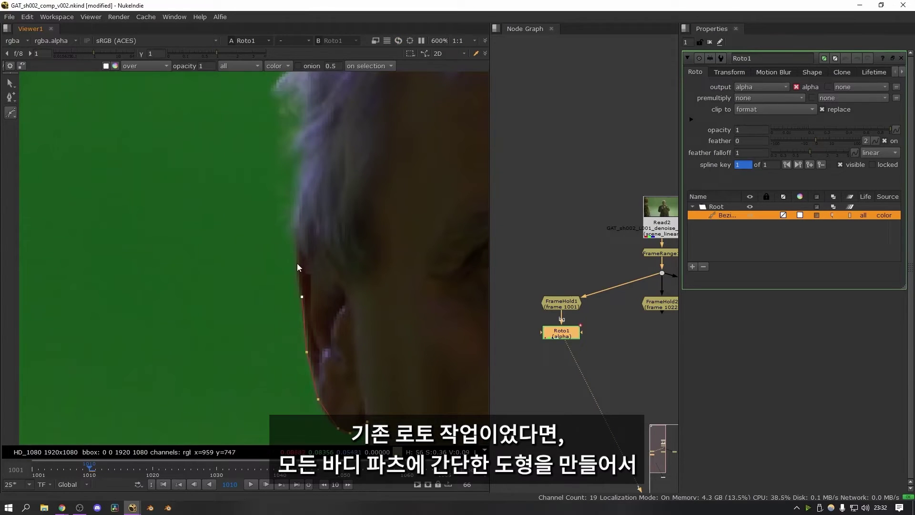
scroll(296, 190, down, 4)
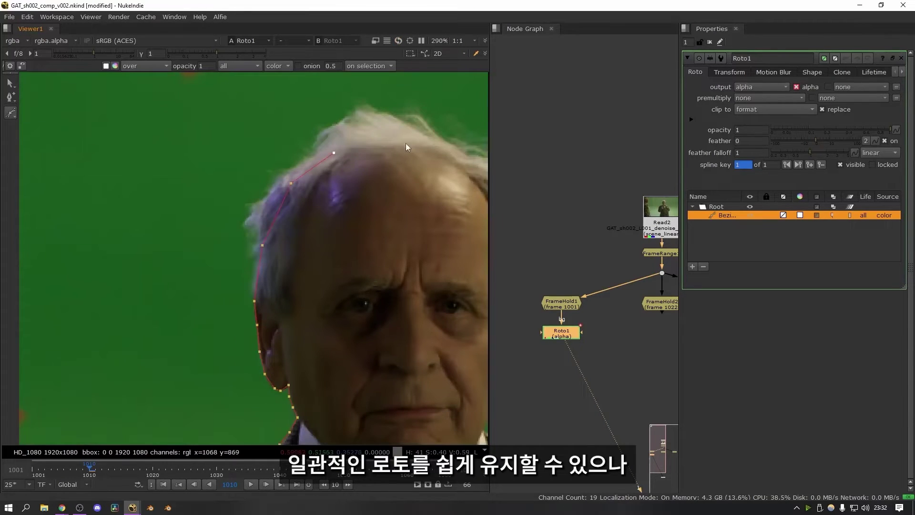
middle_drag(405, 143, 299, 184)
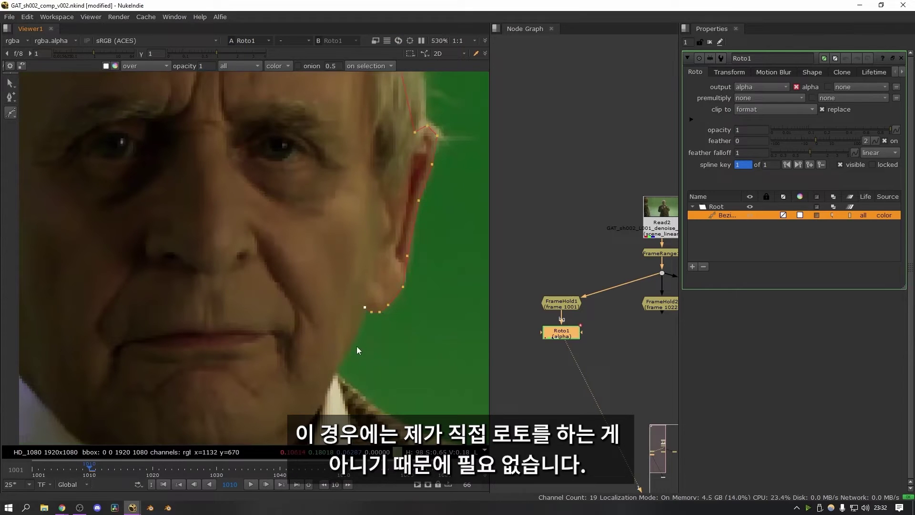
middle_drag(339, 373, 361, 229)
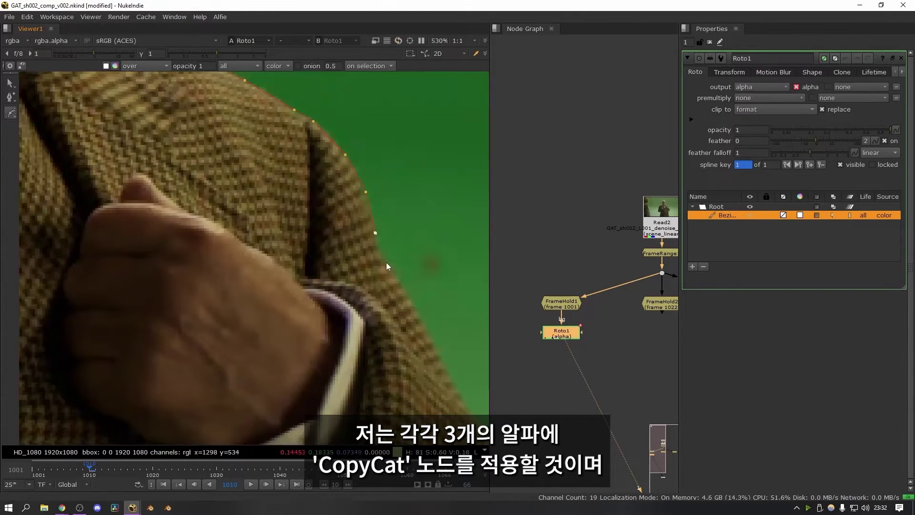
middle_drag(386, 263, 387, 247)
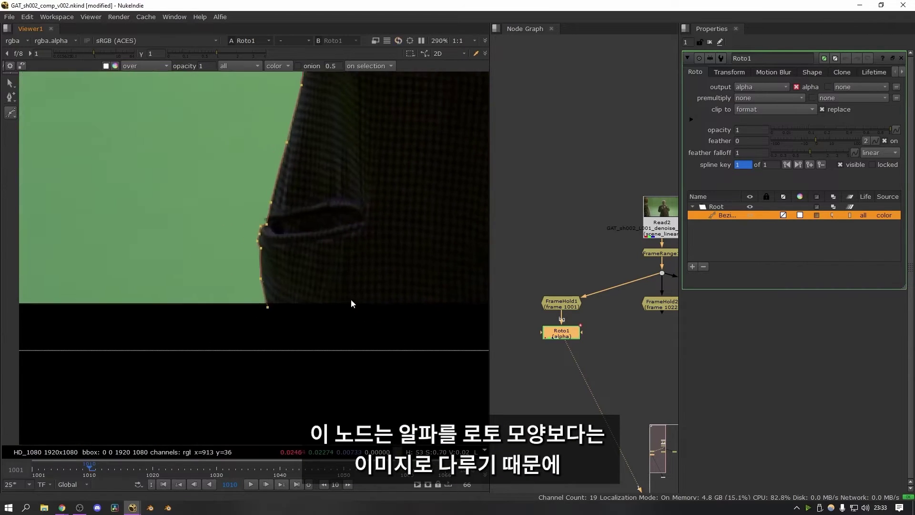
key(ctrl+a)
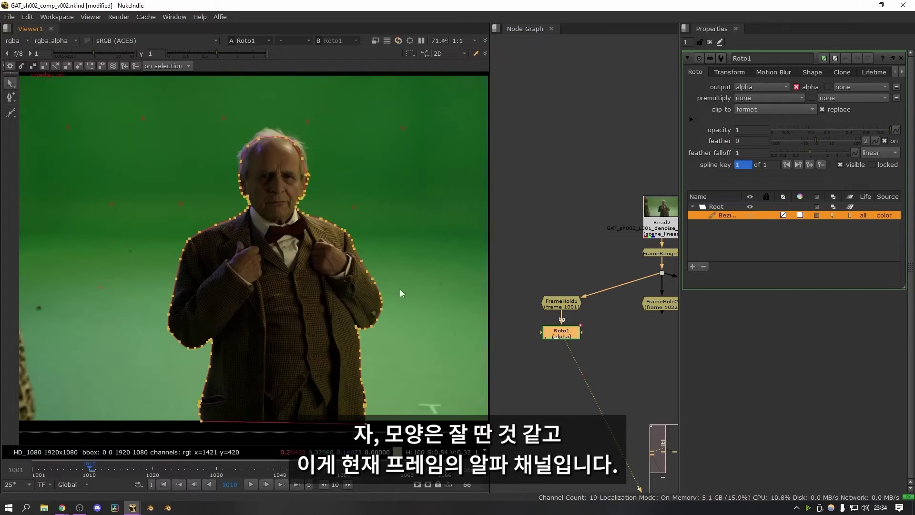
- Check the Roto1 alpha matte and inspect how the outline follows the man's head and hair
key(a)
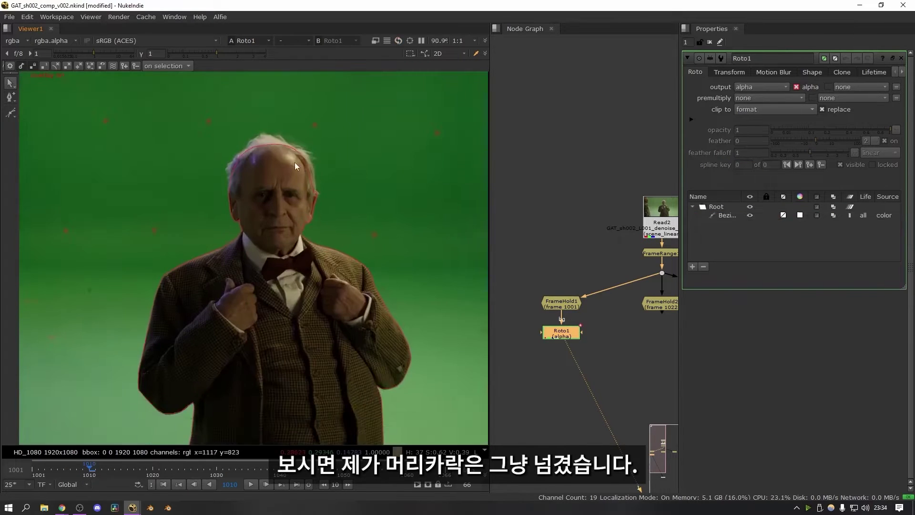
scroll(305, 186, up, 5)
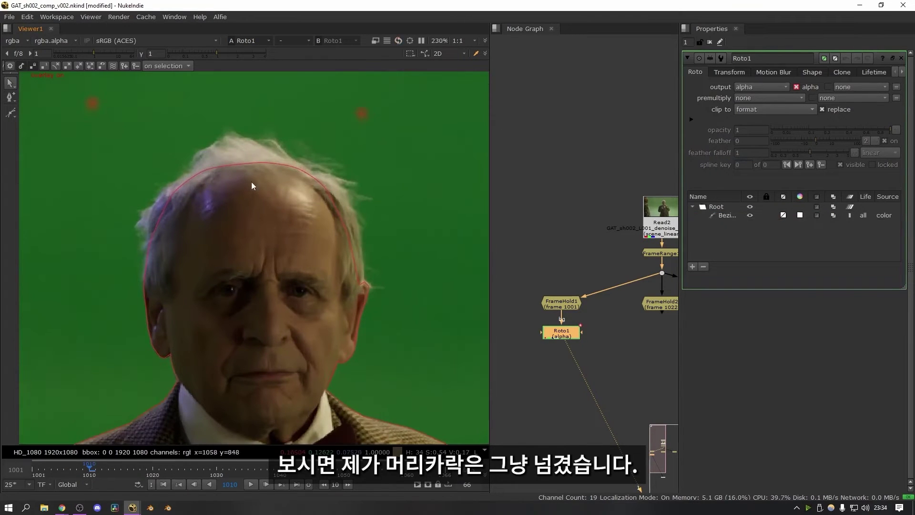
middle_drag(262, 187, 275, 219)
scroll(272, 297, down, 3)
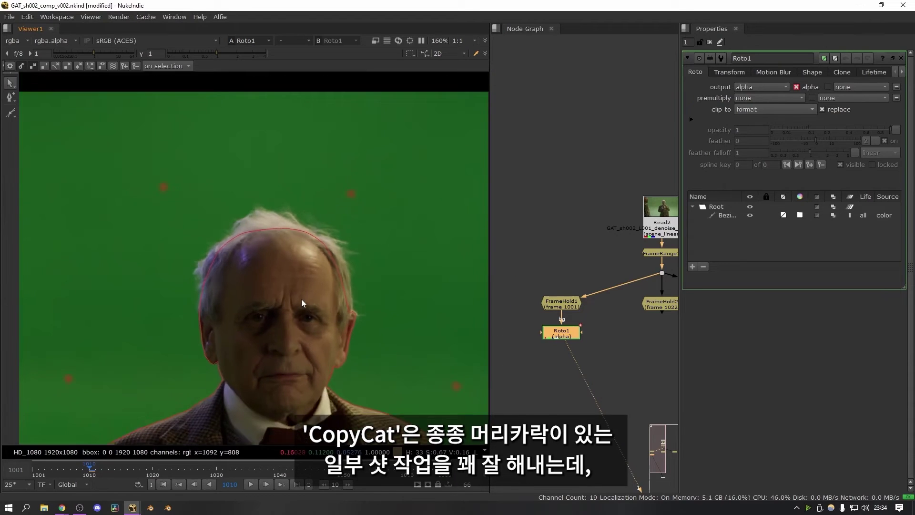
middle_drag(301, 299, 304, 248)
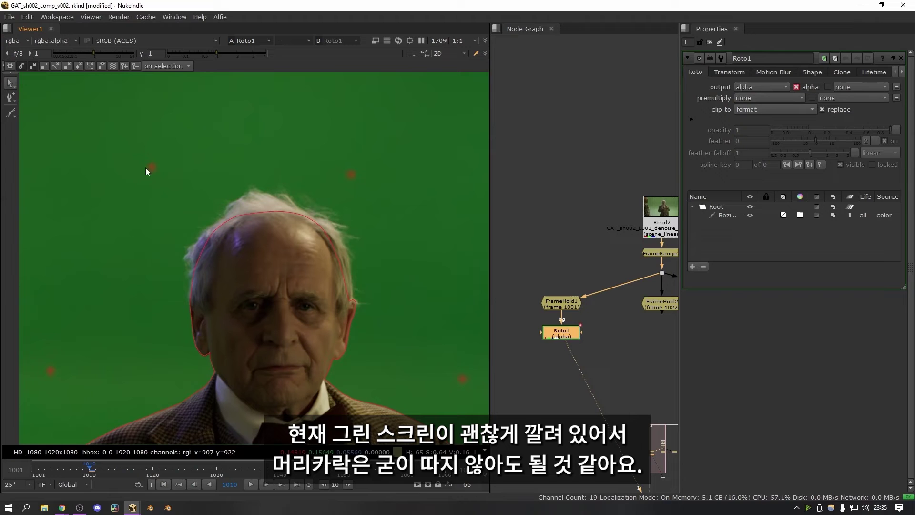
scroll(375, 253, down, 5)
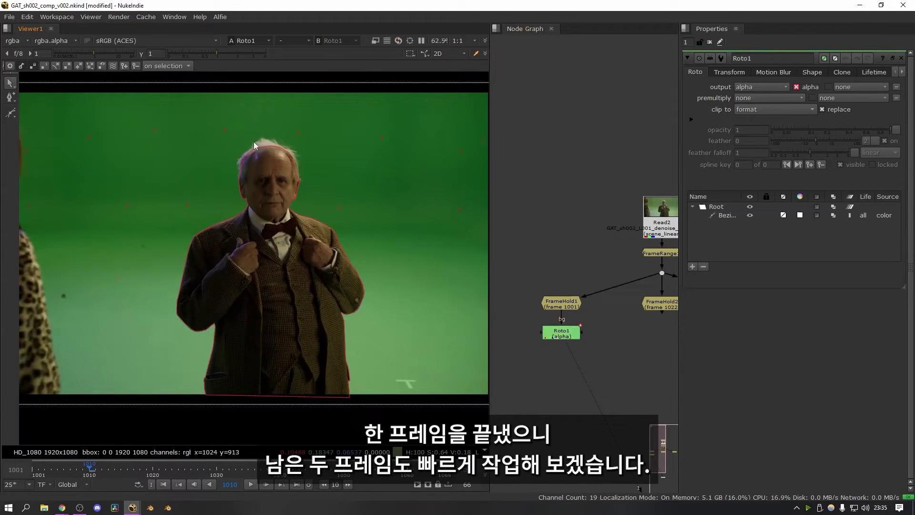
- Join the three Roto nodes, Roto1, Roto2 and Roto3, with an AppendClip node
middle_drag(619, 307, 528, 303)
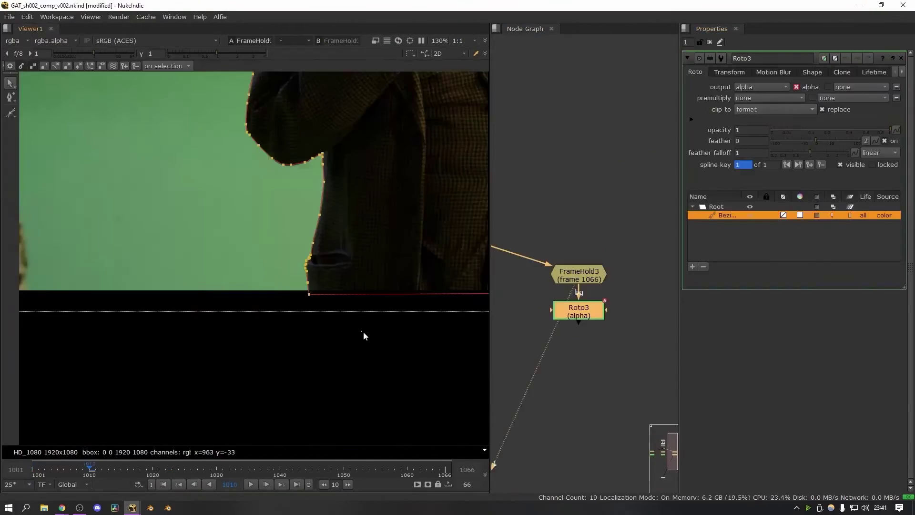
key(f)
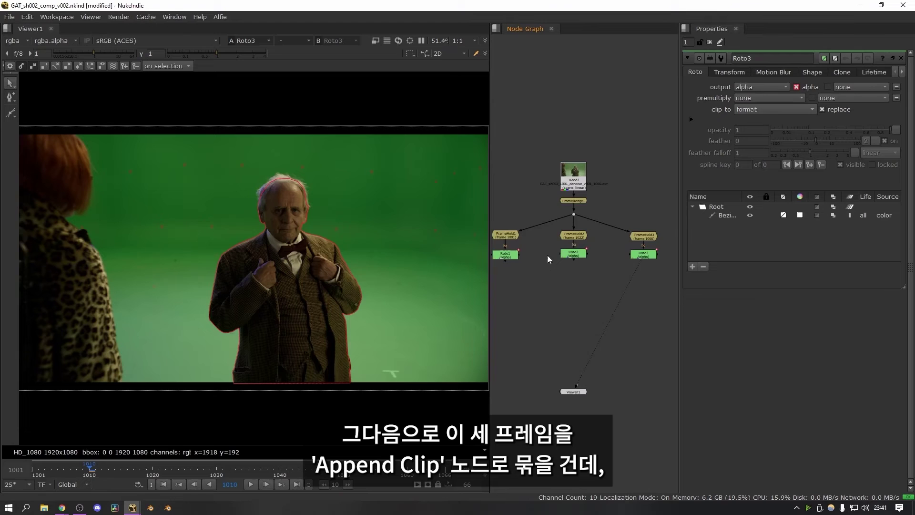
middle_drag(516, 258, 538, 273)
scroll(538, 274, down, 1)
drag(535, 278, 671, 310)
key(Tab)
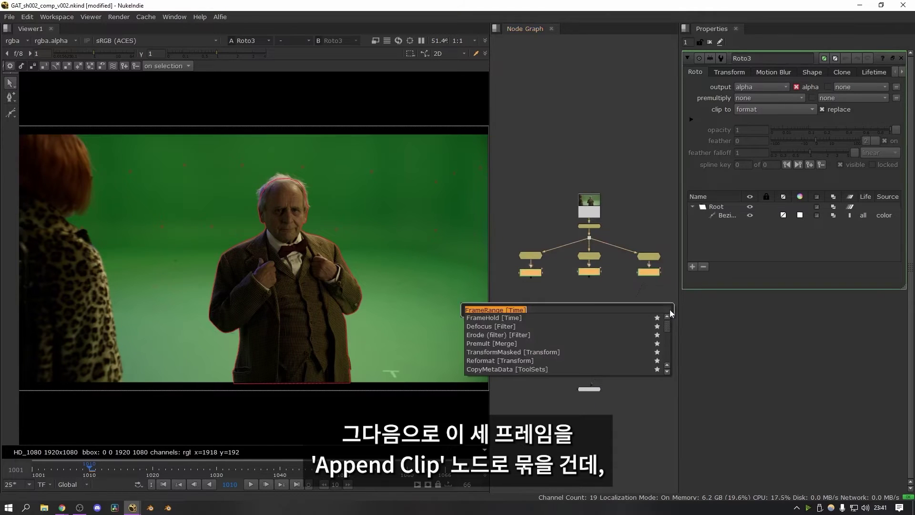
text(append)
key(Return)
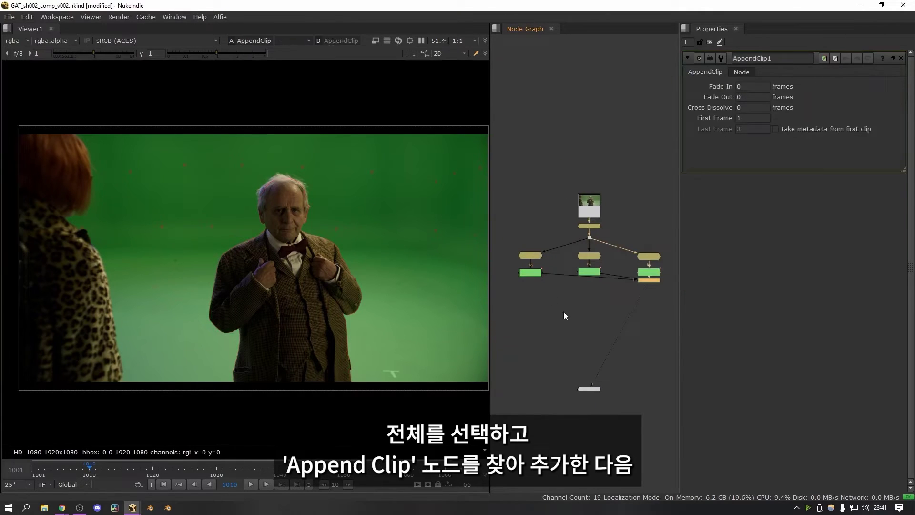
- Set the viewer's timeline range to Input and step through the appended reference frames
click(70, 483)
click(72, 452)
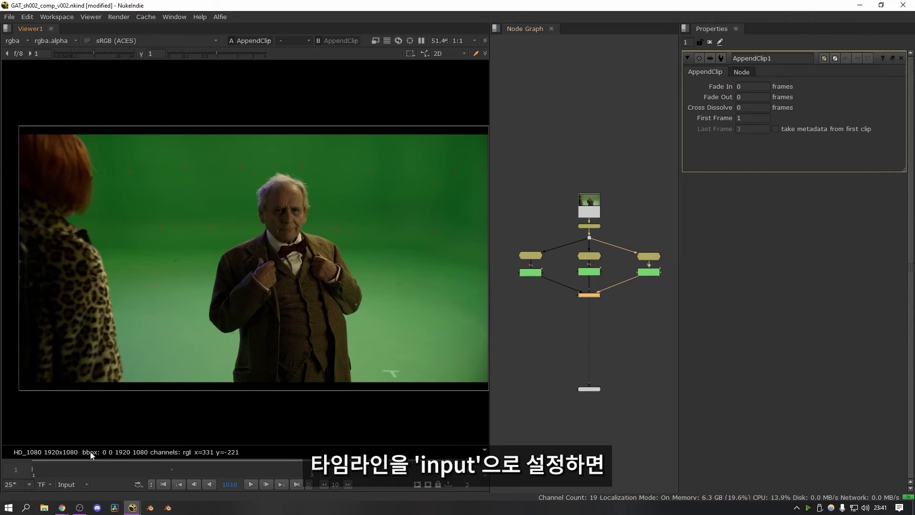
click(92, 465)
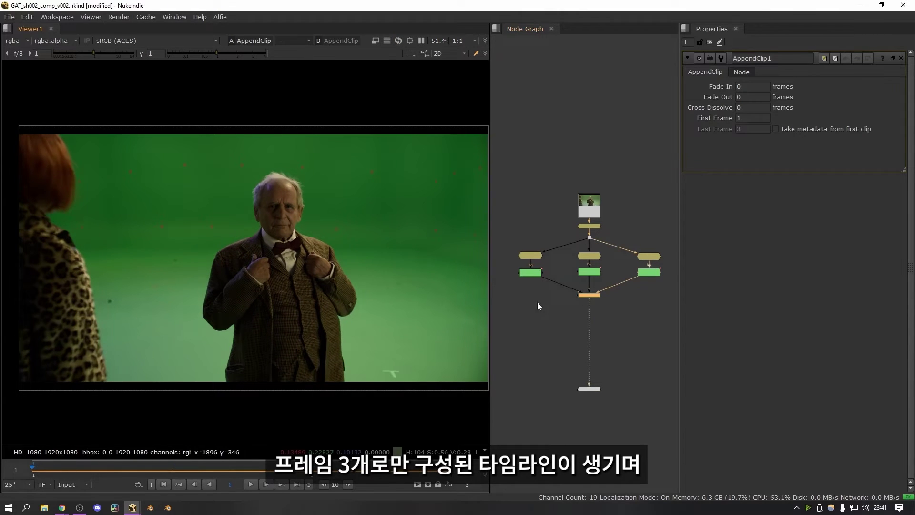
- Add a CopyCat node below AppendClip1 and connect its Input to AppendClip1
click(546, 348)
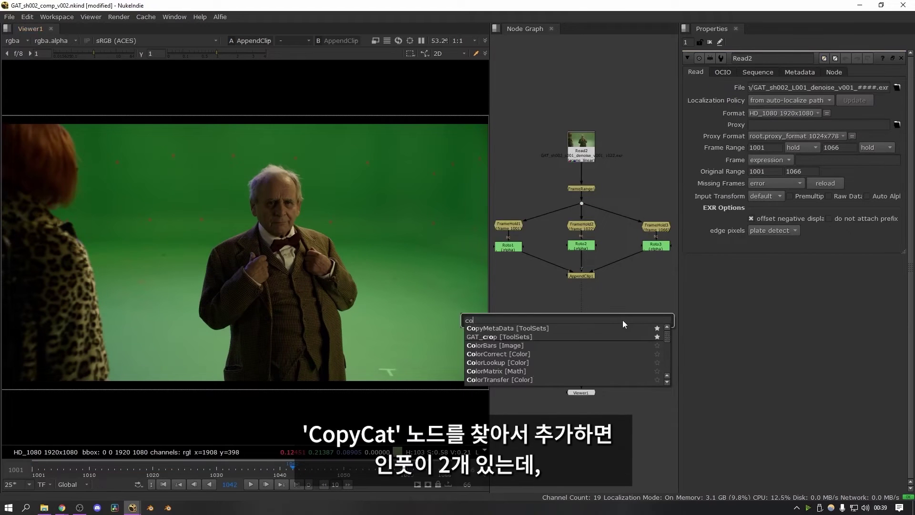
text(copycat)
key(Escape)
scroll(622, 319, up, 3)
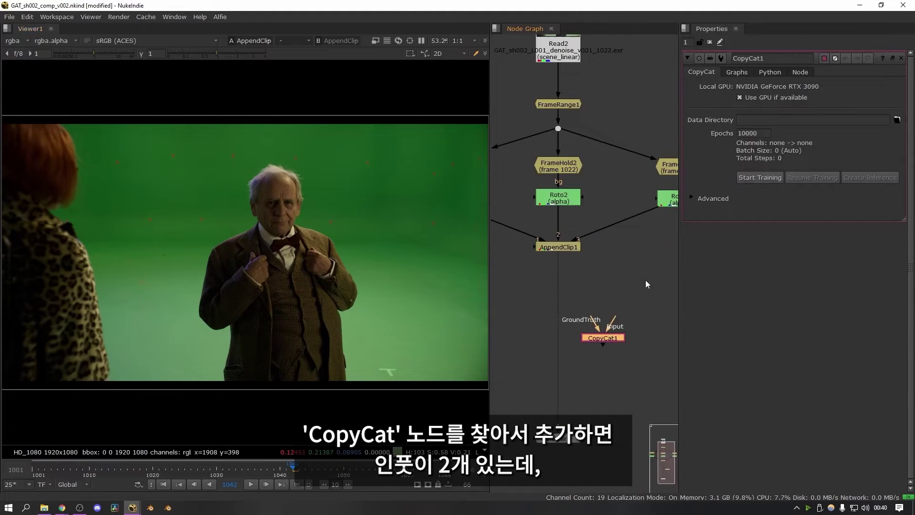
drag(618, 320, 564, 297)
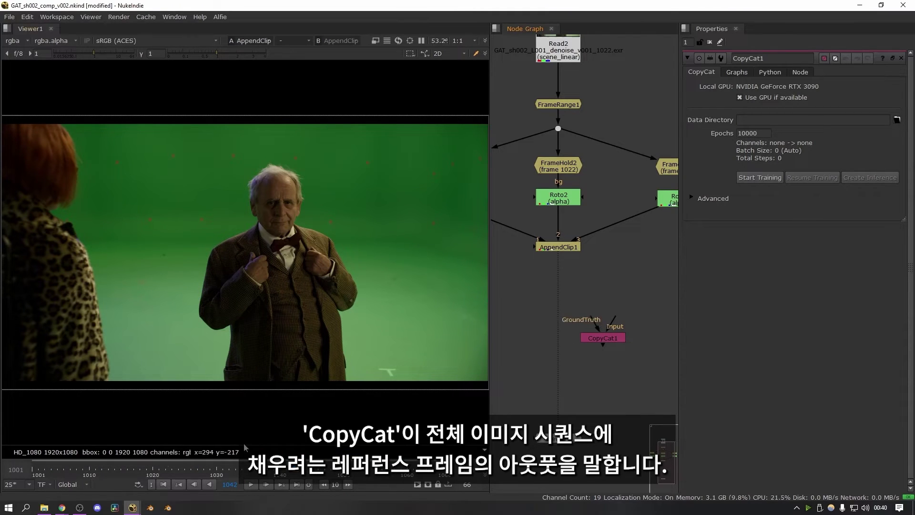
drag(603, 337, 589, 352)
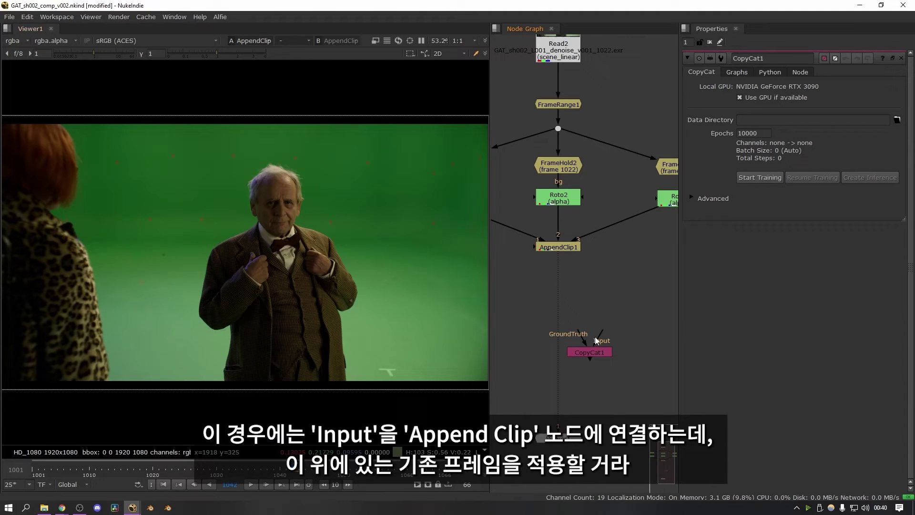
drag(634, 251, 565, 247)
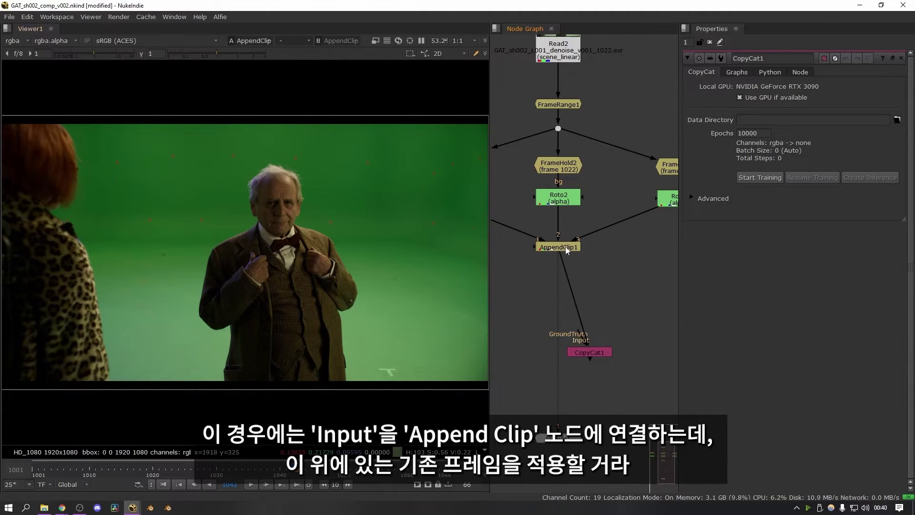
- Insert a Remove node on the connection between AppendClip1 and CopyCat1's Input
scroll(558, 172, down, 3)
middle_drag(563, 181, 597, 220)
drag(495, 190, 669, 205)
scroll(607, 263, up, 3)
key(Tab)
text(remove)
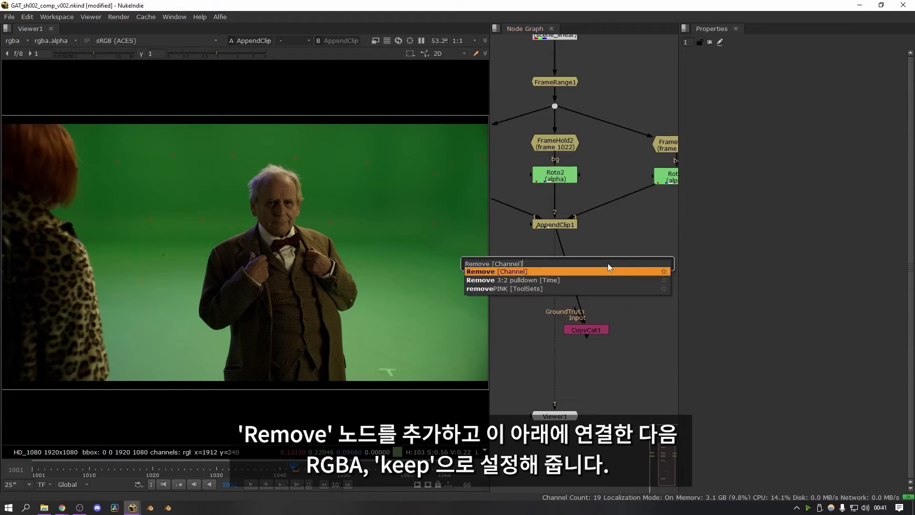
key(Return)
drag(608, 267, 588, 279)
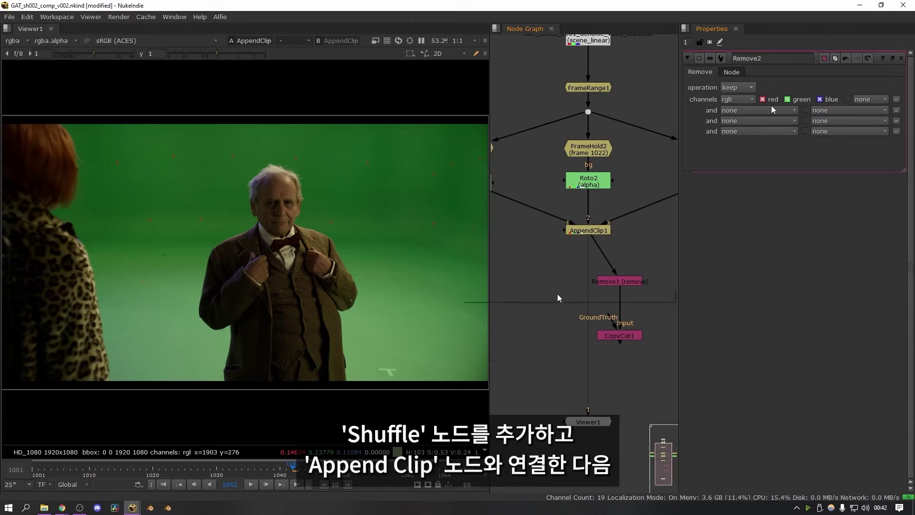
- Branch a Shuffle node off AppendClip1, route rgba.alpha into the red, green and blue outputs, and view the result
key(Tab)
text(shuf)
key(Down)
key(Return)
mouse_move(553, 281)
mouse_down()
mouse_move(582, 234)
mouse_move(553, 286)
mouse_up()
drag(770, 151, 818, 123)
drag(771, 152, 817, 142)
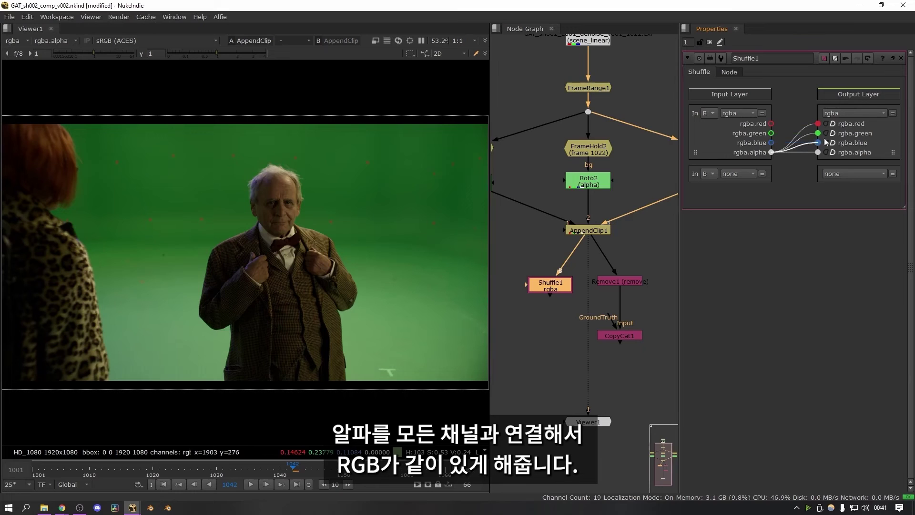
key(1)
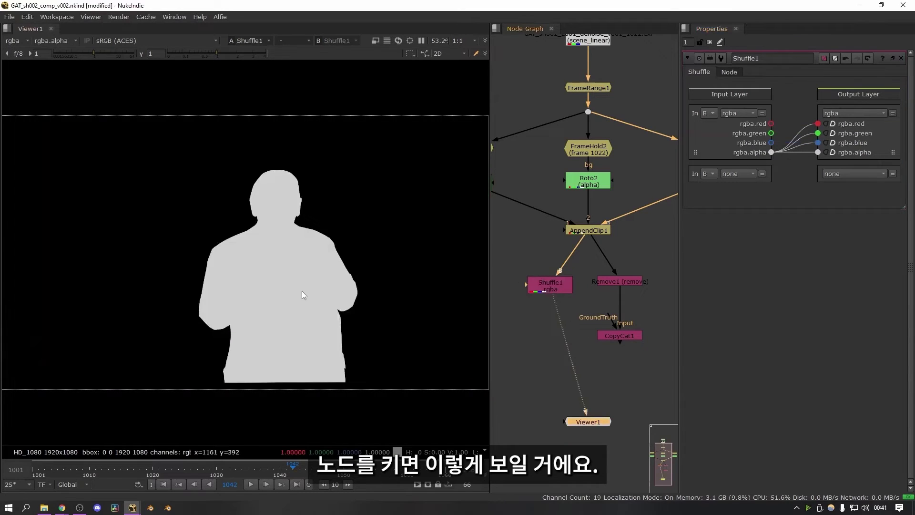
- Reposition Shuffle1 and add a second Remove node directly beneath it
mouse_move(544, 291)
mouse_down()
mouse_move(526, 292)
mouse_move(534, 285)
mouse_up()
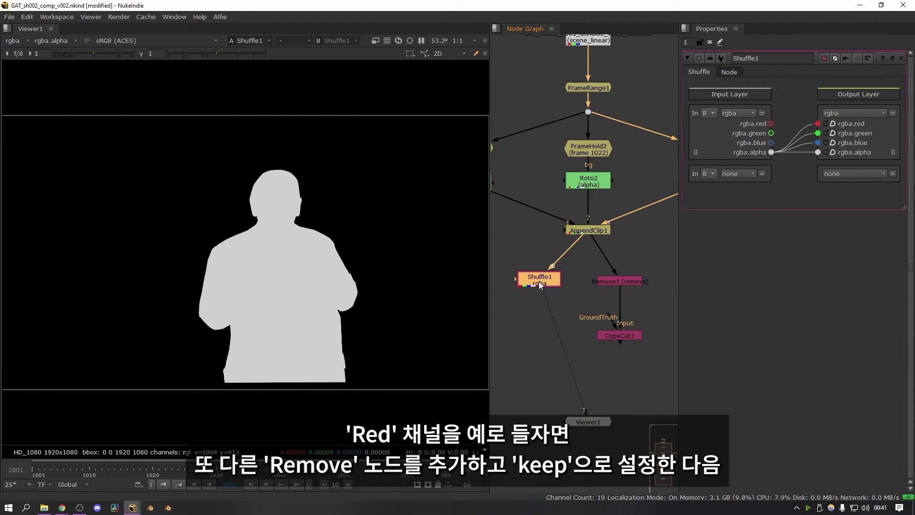
key(Tab)
text(remove)
key(Return)
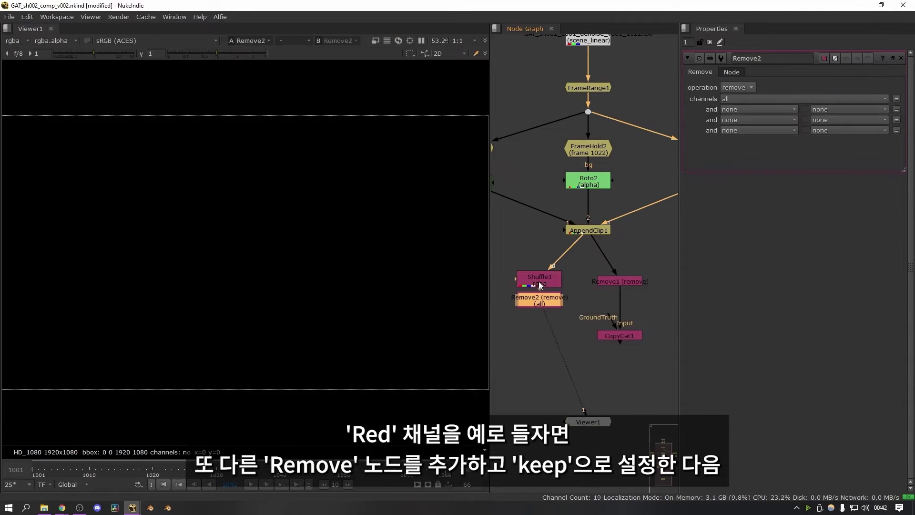
- Set the Remove node under Shuffle1 to keep rgb with green and blue disabled, leaving only red
click(737, 87)
click(744, 101)
click(749, 99)
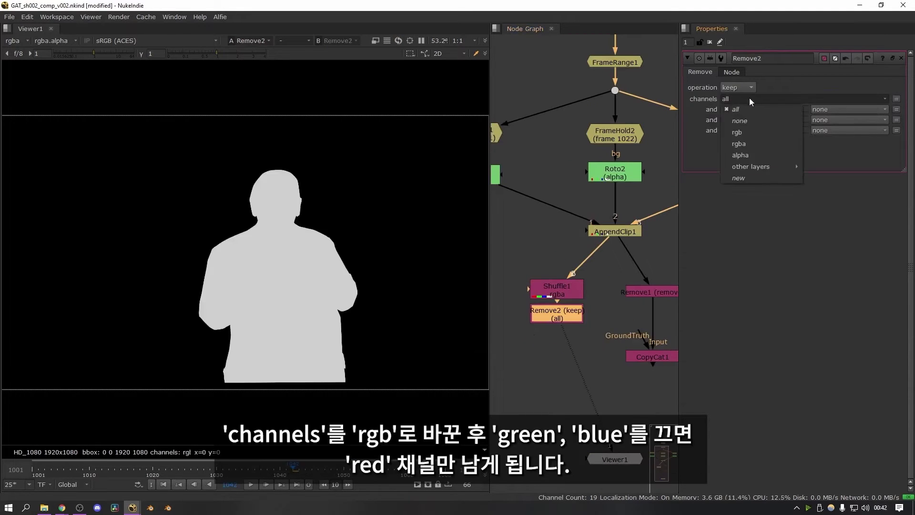
click(751, 131)
click(800, 100)
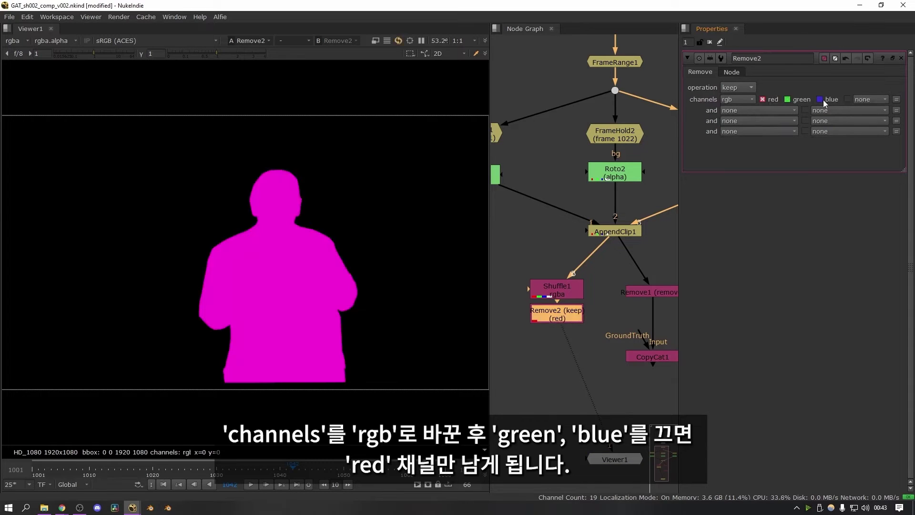
click(819, 99)
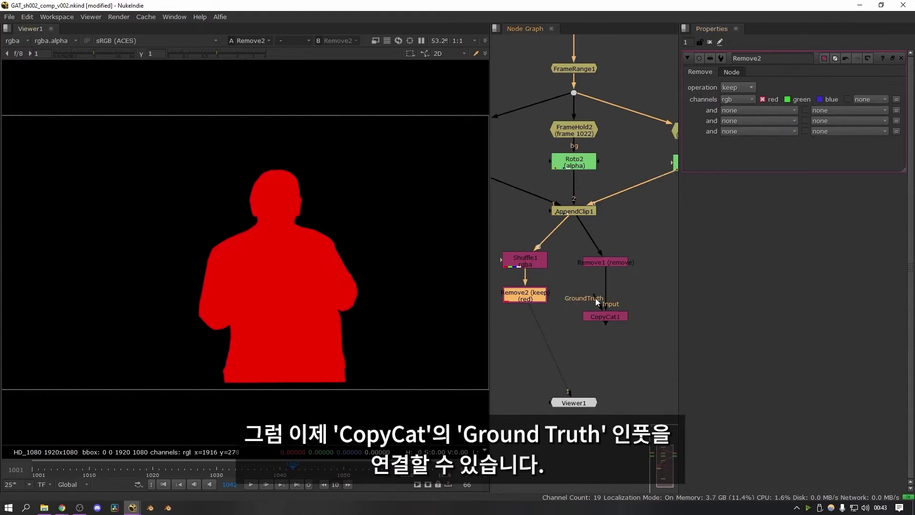
- Connect CopyCat1's GroundTruth input to the red-only Remove2 node, then open and view CopyCat1
drag(596, 303, 605, 340)
drag(558, 304, 525, 295)
double_click(605, 316)
key(1)
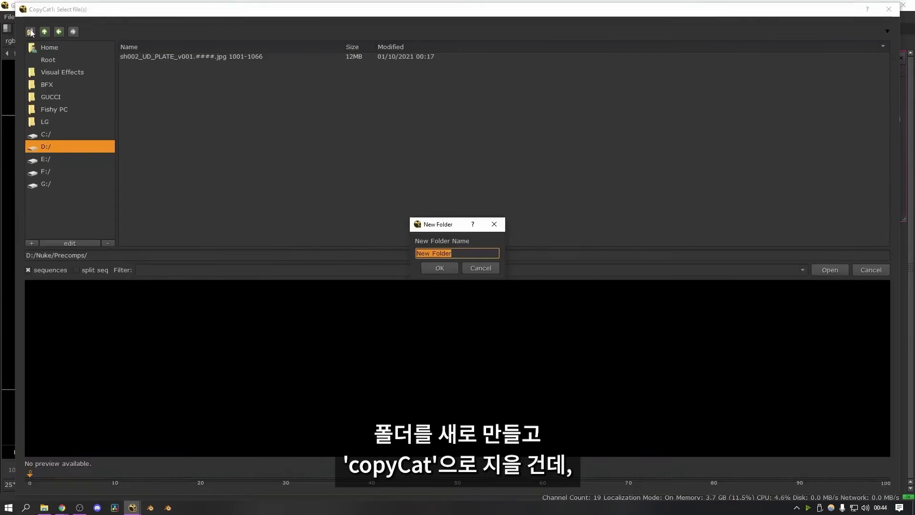
- Create a folder named copyCat in D:/Nuke/Precomps and choose it as CopyCat1's Data Directory
text(copyCat)
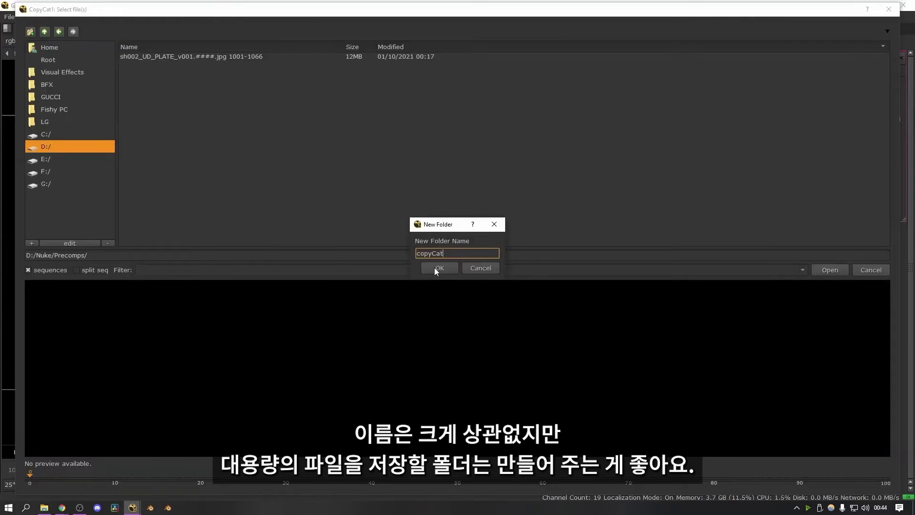
click(438, 268)
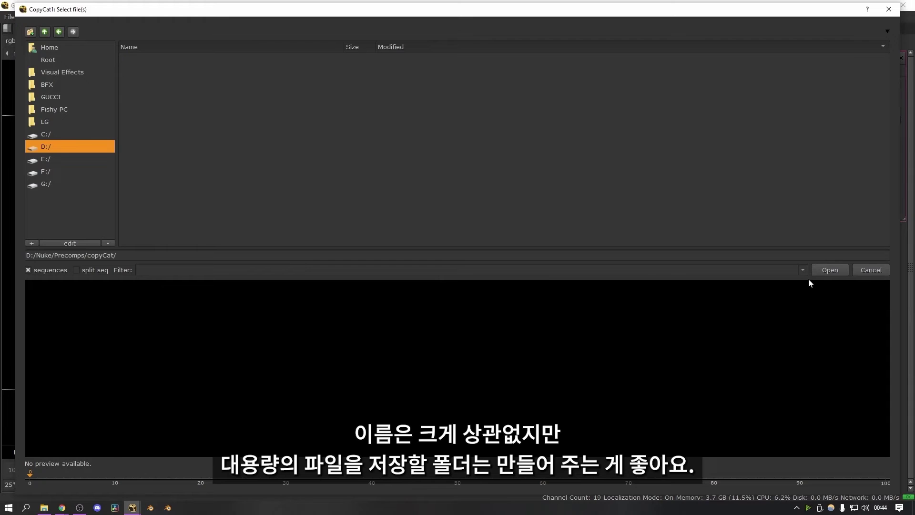
click(829, 269)
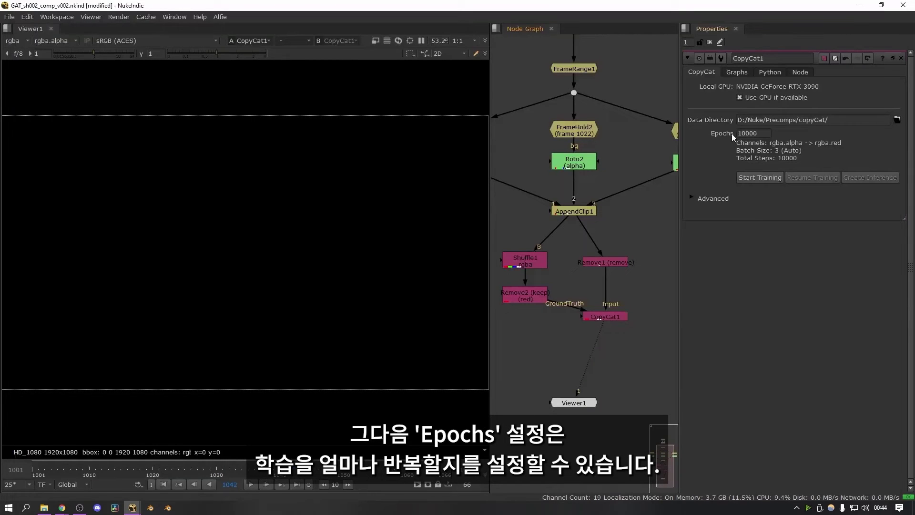
- Set CopyCat1's Epochs to 40000 and review its advanced training settings without changing them
click(799, 134)
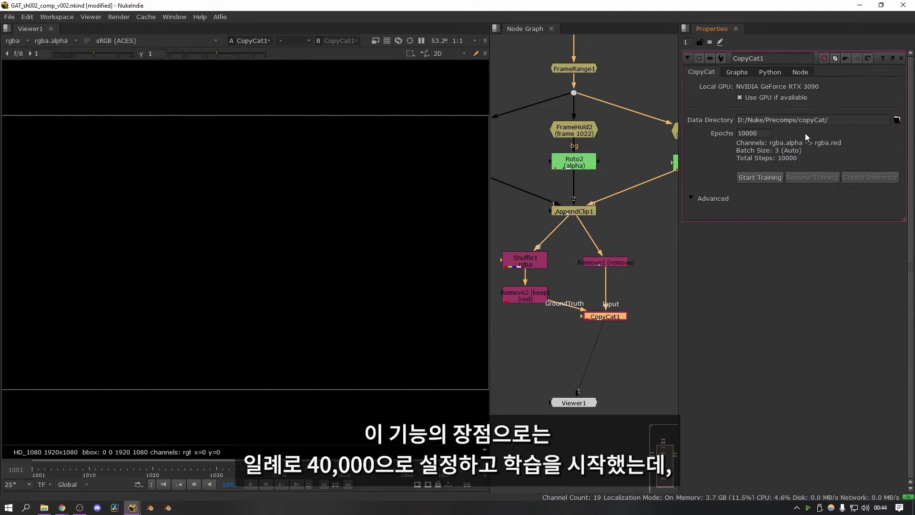
double_click(760, 134)
text(40000)
key(Return)
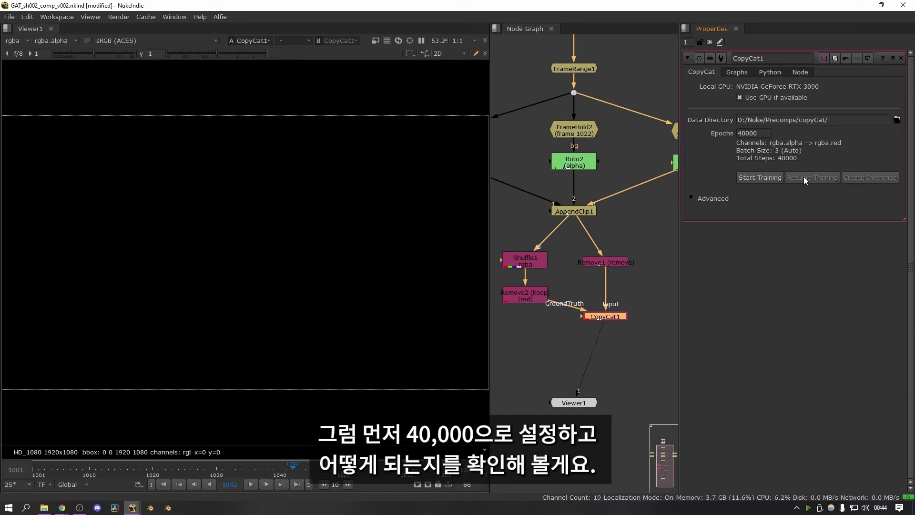
click(692, 196)
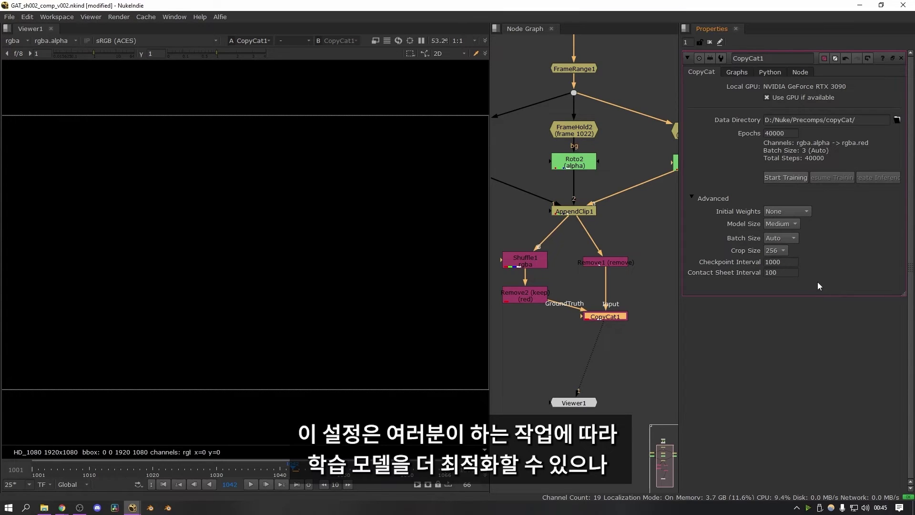
click(712, 195)
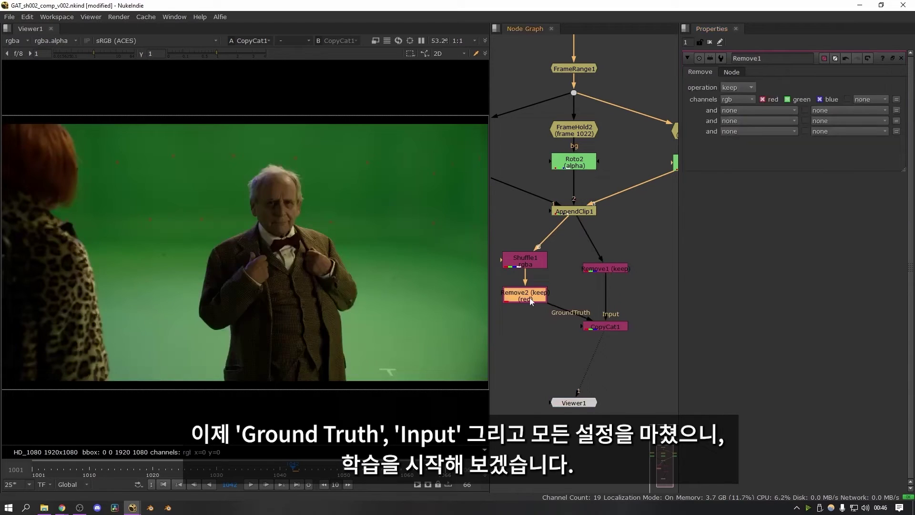
- View Remove2, Remove1 and CopyCat1 in turn to check the ground truth and input feeding the training
click(530, 298)
key(1)
double_click(598, 269)
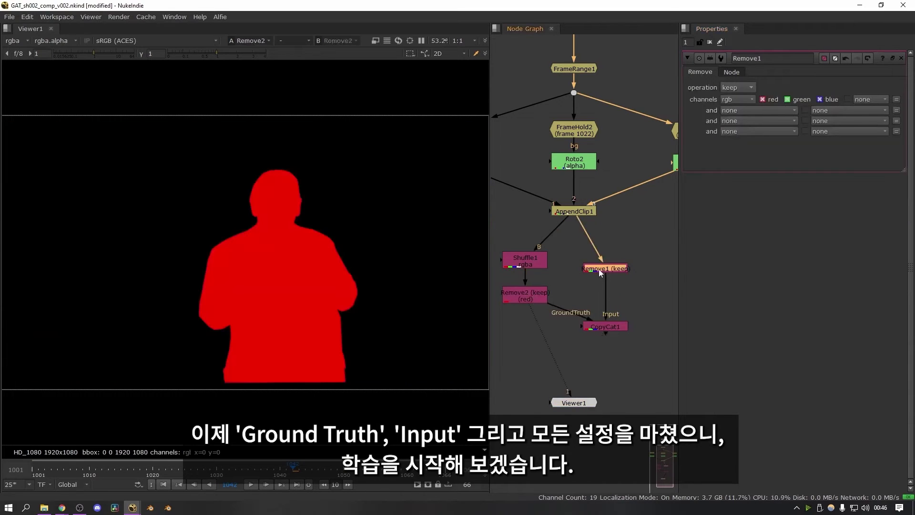
key(1)
double_click(602, 327)
key(1)
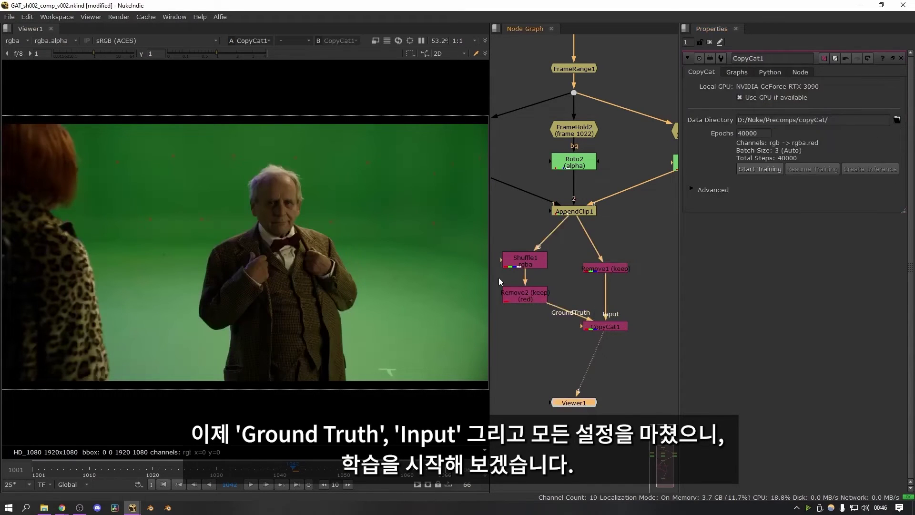
- Start the CopyCat1 training, move the progress window aside and display the training graph
click(759, 169)
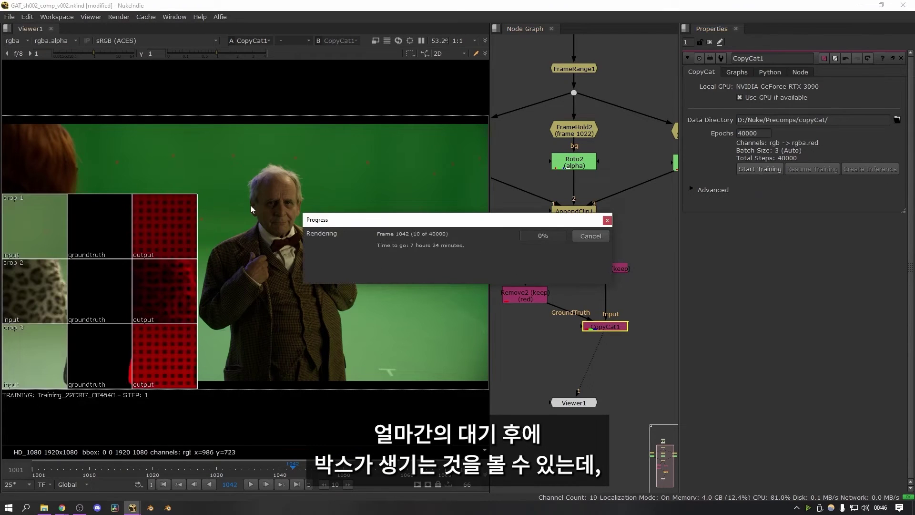
scroll(30, 161, up, 1)
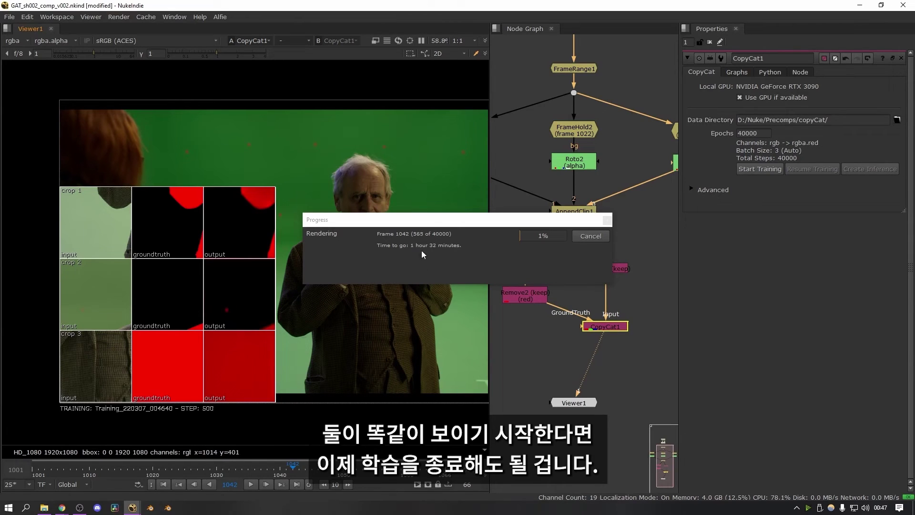
drag(429, 226, 434, 235)
click(738, 73)
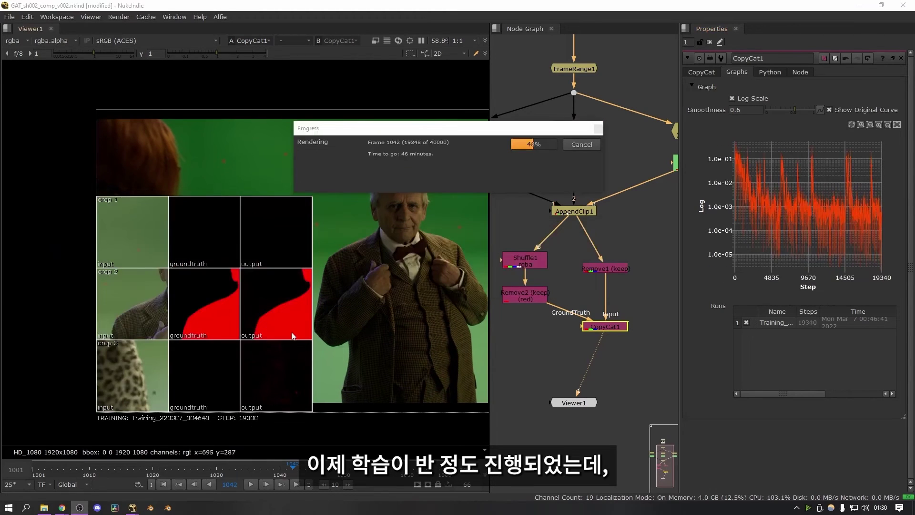
- Compare the output crops with the groundtruth crops, stop the training about halfway and fit the image in the viewer
scroll(288, 329, up, 5)
scroll(281, 329, down, 2)
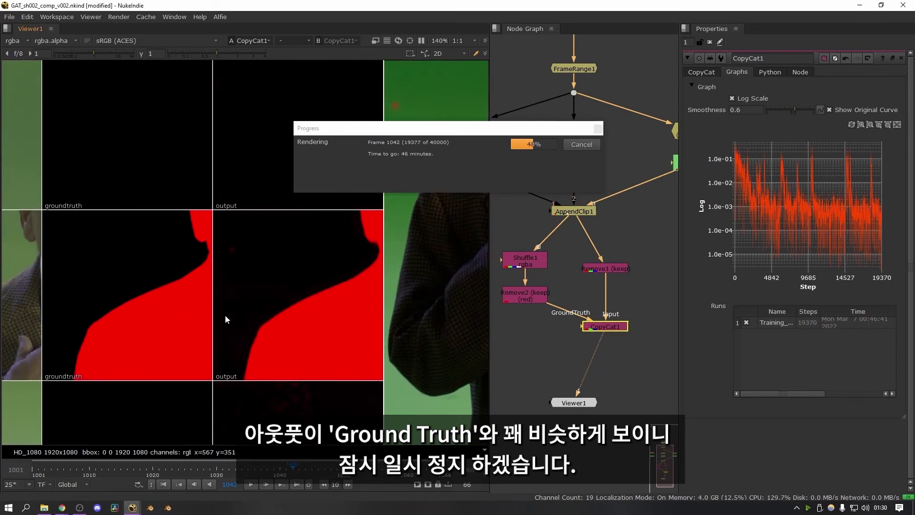
scroll(217, 294, down, 3)
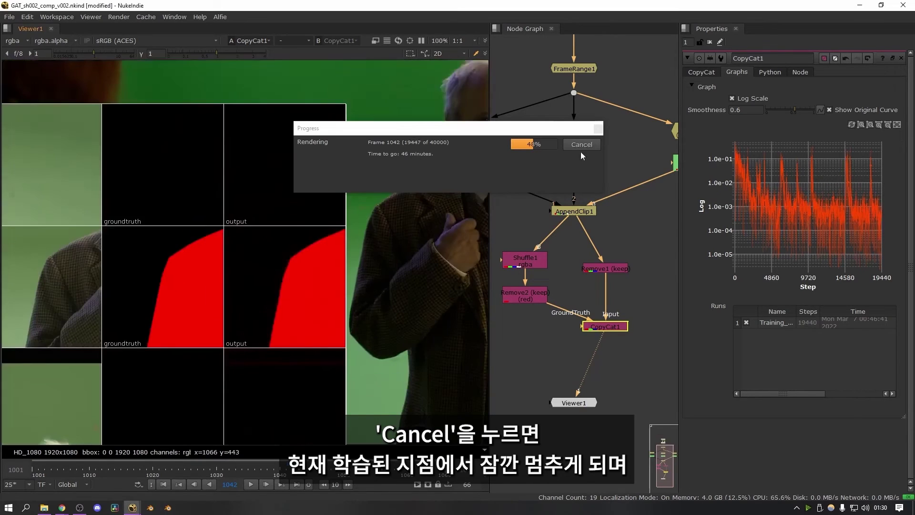
click(584, 145)
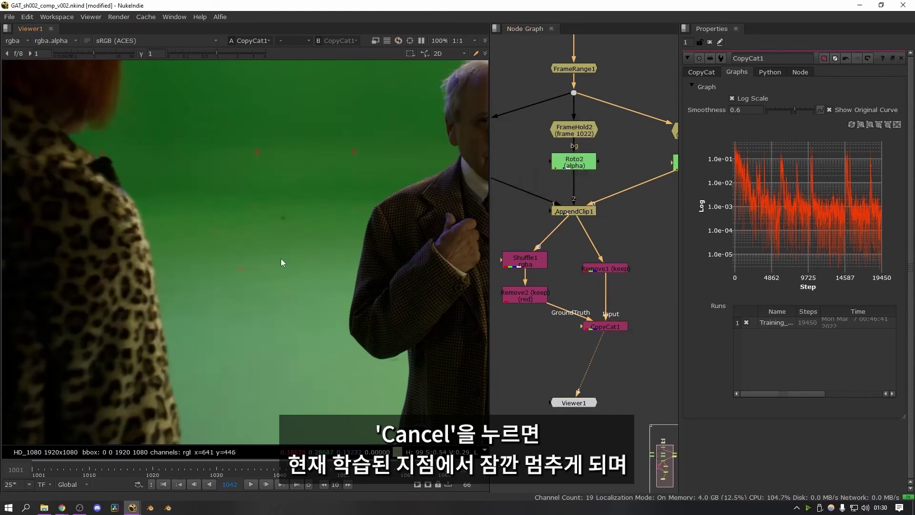
key(f)
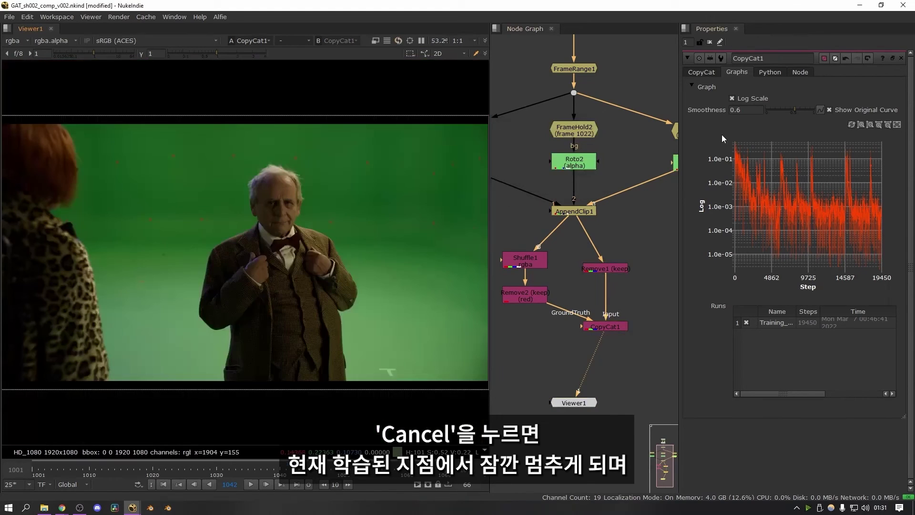
- Create an Inference node from CopyCat1 and connect its Input to the Read2 footage
click(707, 72)
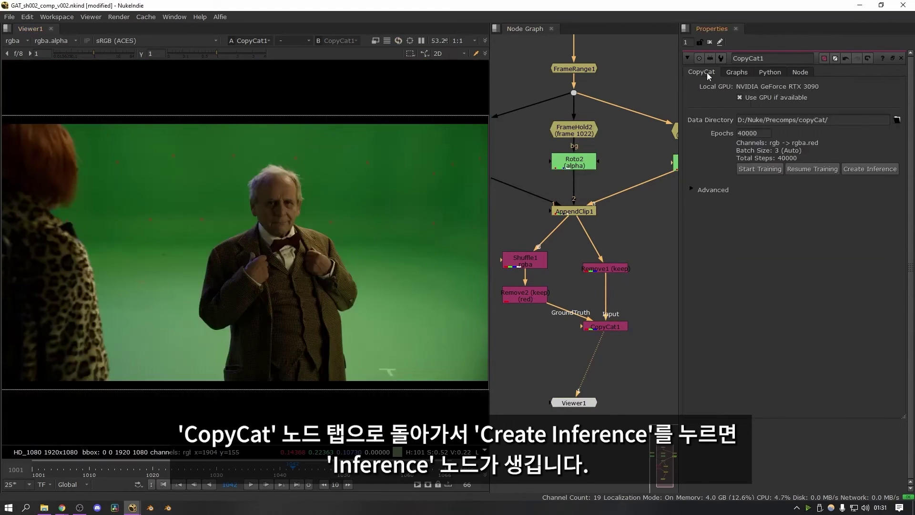
click(862, 172)
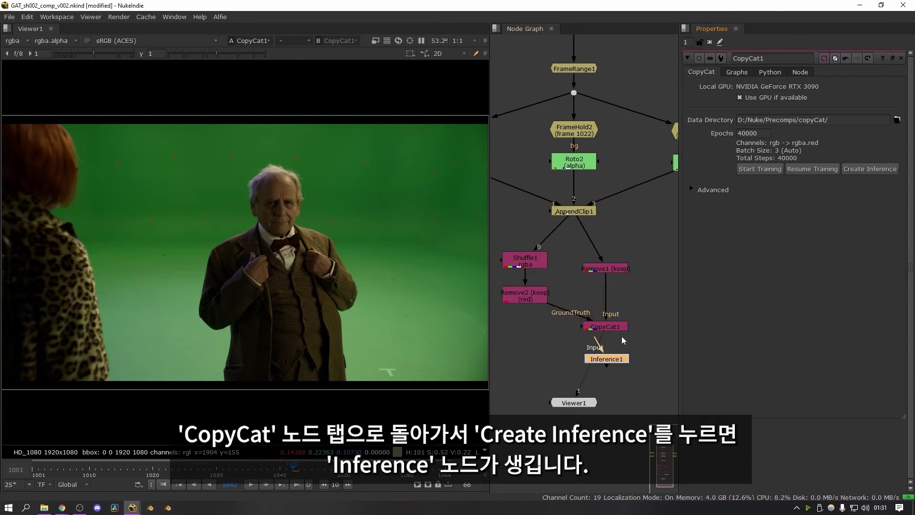
scroll(621, 338, down, 2)
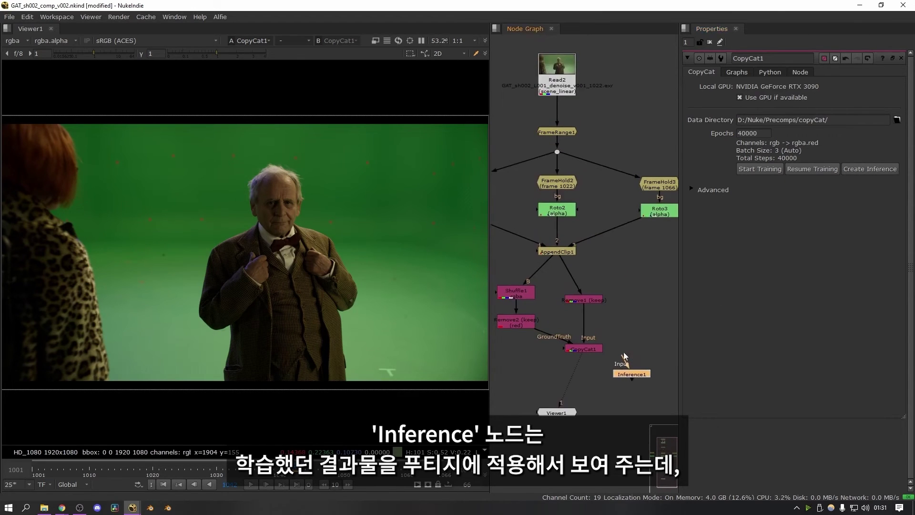
drag(623, 362, 558, 81)
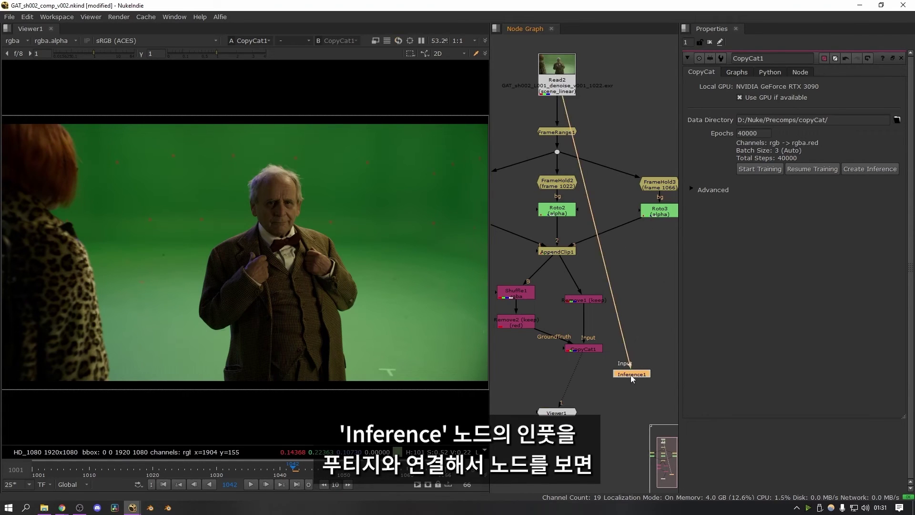
- View the Inference1 result while the sequence plays and inspect the matte's edge around the man's arm
key(1)
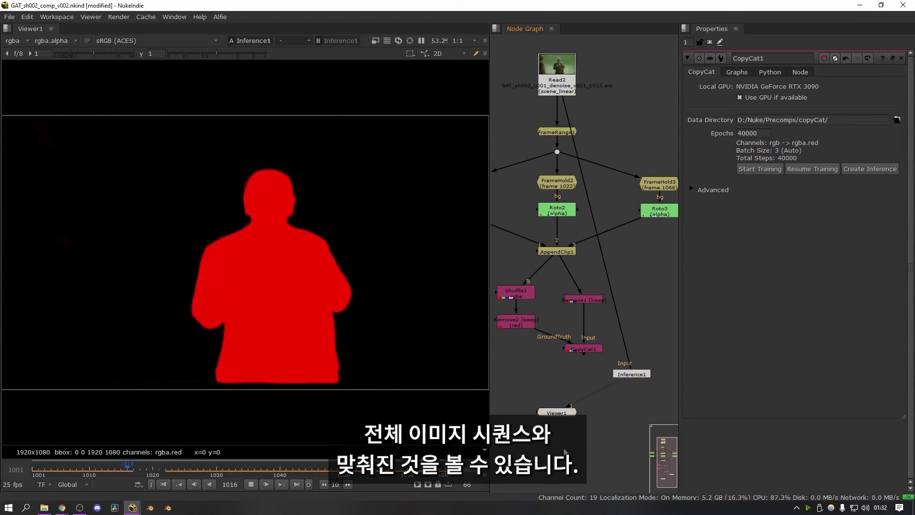
scroll(185, 336, up, 5)
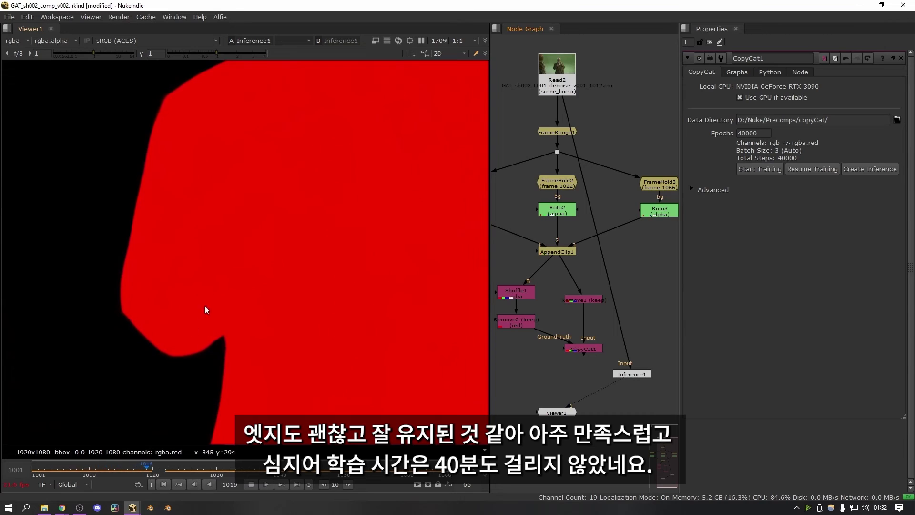
scroll(229, 296, down, 4)
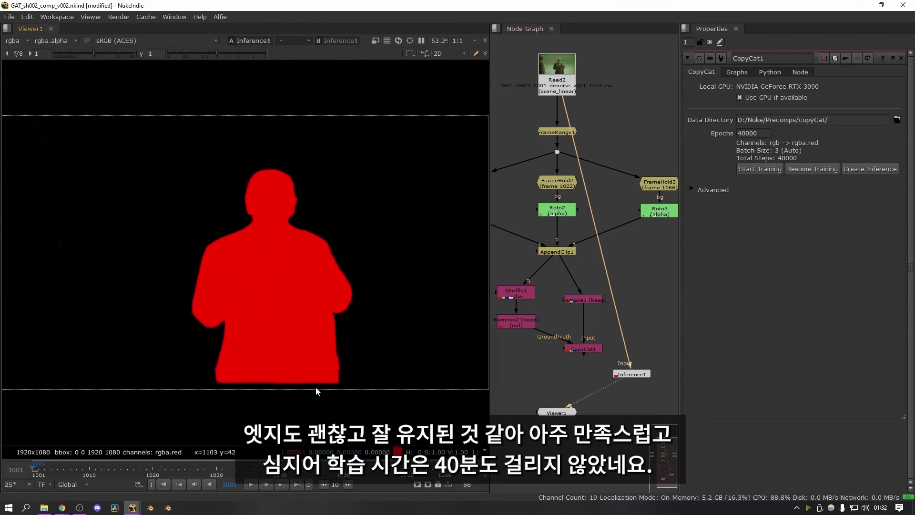
- Add a Shuffle node after Inference1, route rgba.red to rgba.alpha and display the alpha channel
middle_drag(632, 370, 575, 360)
drag(576, 365, 632, 292)
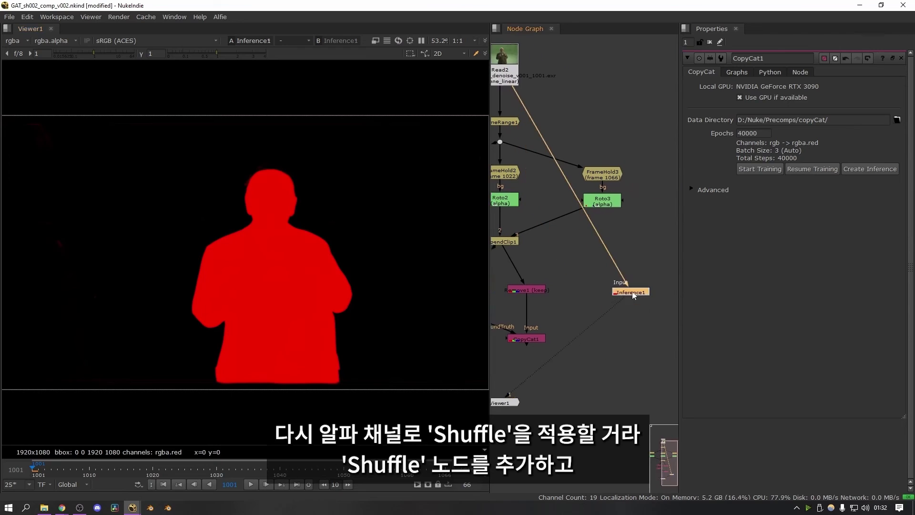
key(Tab)
text(shuffl)
key(Return)
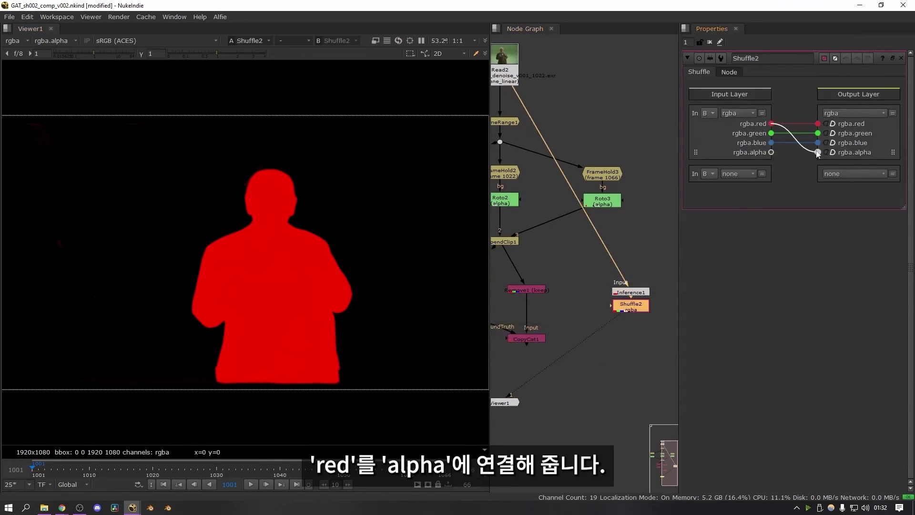
drag(817, 152, 818, 152)
key(a)
scroll(334, 260, up, 2)
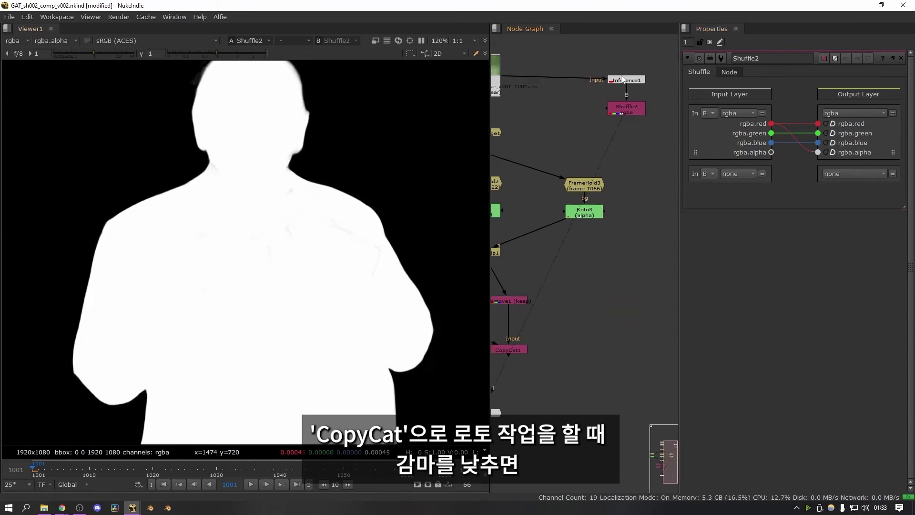
click(623, 77)
- Lower the viewer gamma to 0 to check the alpha for holes, reset it and inspect the matte's edges
drag(217, 54, 168, 54)
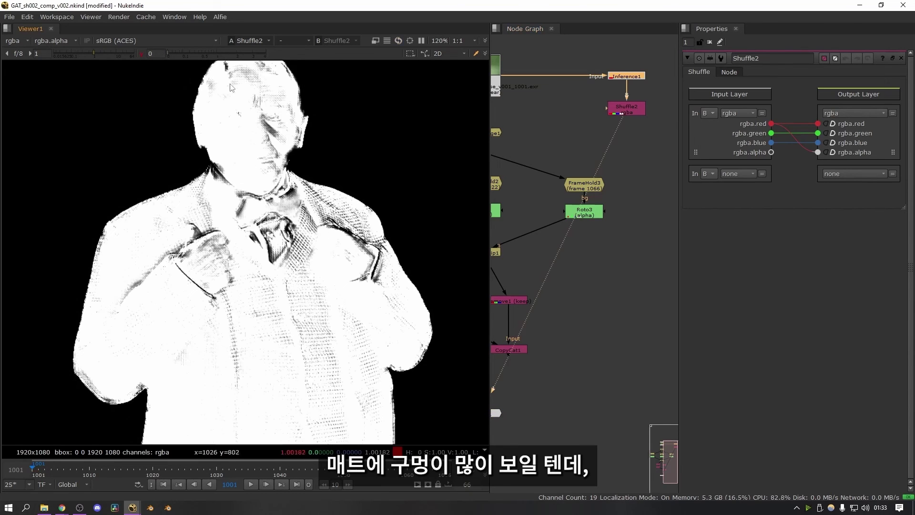
click(217, 53)
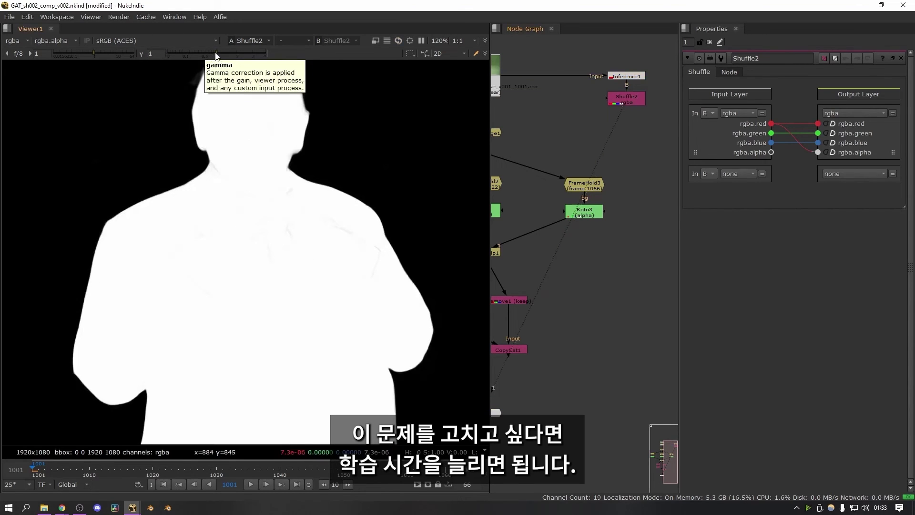
drag(217, 54, 159, 53)
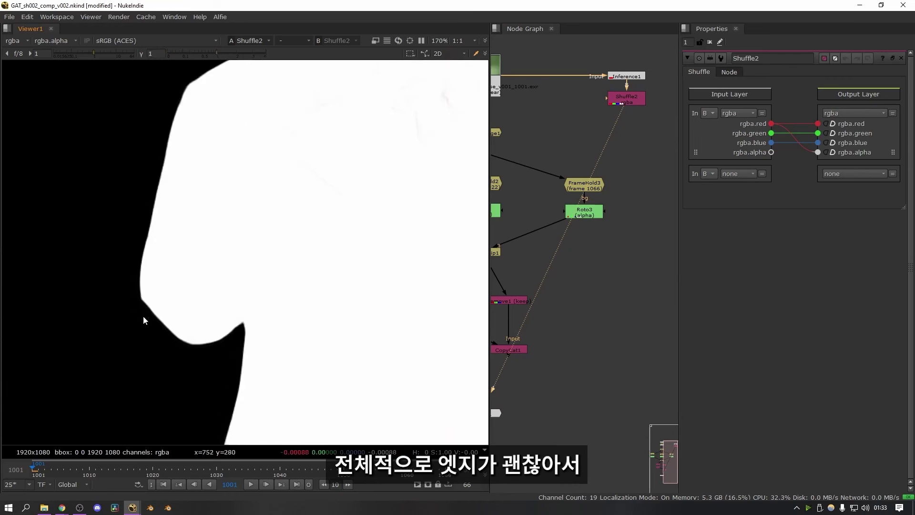
middle_drag(437, 189, 295, 269)
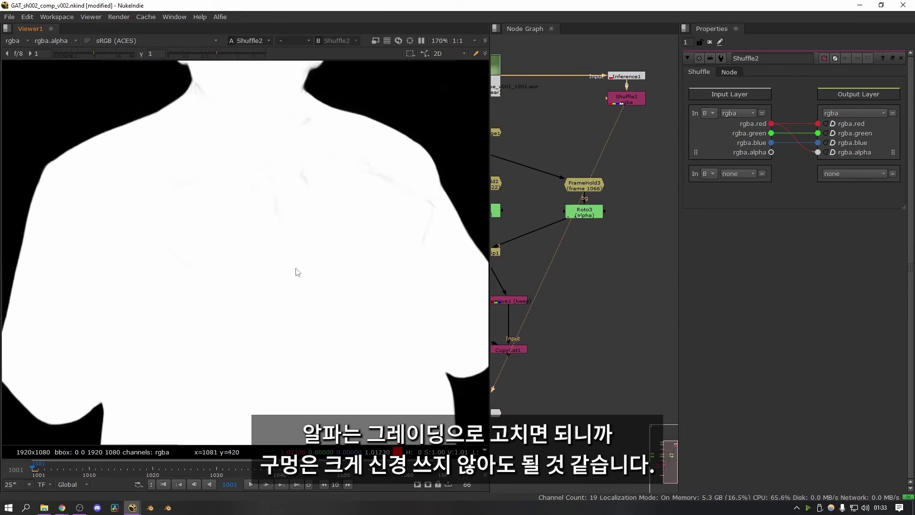
middle_drag(393, 212, 381, 293)
scroll(366, 263, down, 2)
- Add a Grade node after Shuffle2 on the alpha channel, with whitepoint 0.58 and blackpoint 0.002
click(637, 98)
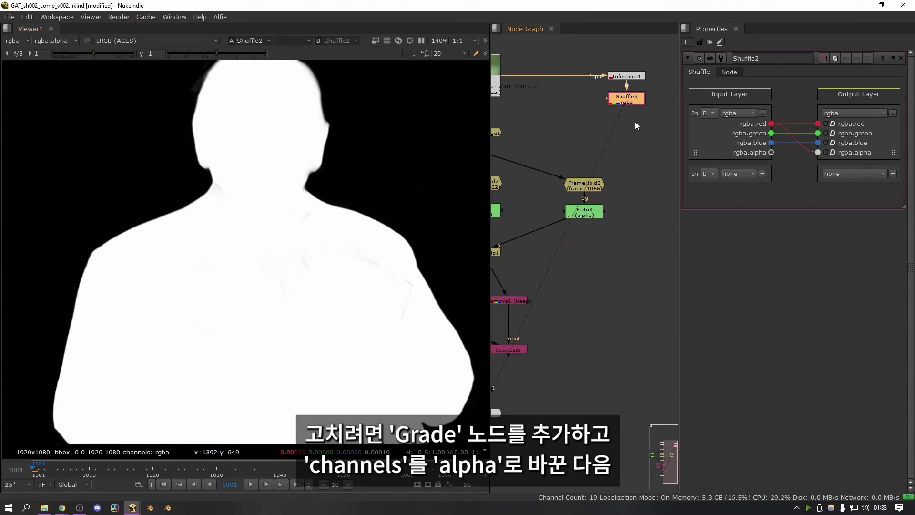
key(g)
click(748, 89)
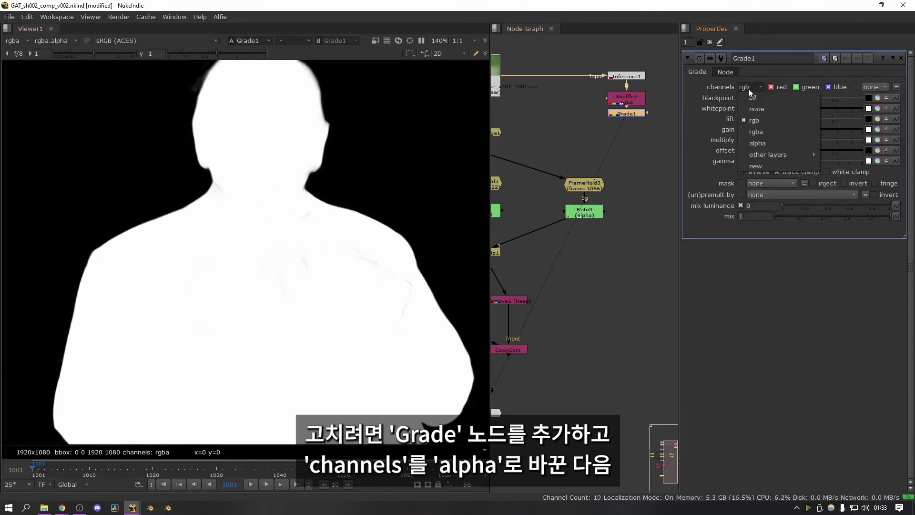
click(761, 144)
mouse_move(817, 105)
mouse_down()
mouse_move(810, 105)
mouse_move(821, 97)
mouse_up()
- Check the graded alpha for remaining holes with the viewer gamma at 0, examining the head, body and lower edge
drag(217, 53, 131, 63)
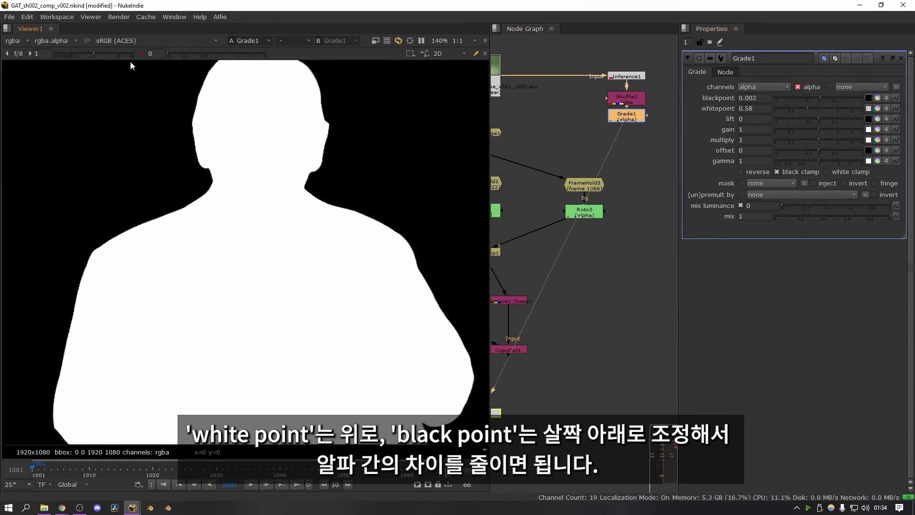
middle_drag(253, 238, 236, 107)
middle_drag(260, 271, 254, 165)
scroll(255, 165, down, 1)
scroll(257, 191, down, 1)
middle_drag(265, 207, 271, 280)
scroll(249, 200, up, 5)
middle_drag(286, 98, 267, 310)
scroll(288, 213, down, 4)
scroll(300, 217, up, 3)
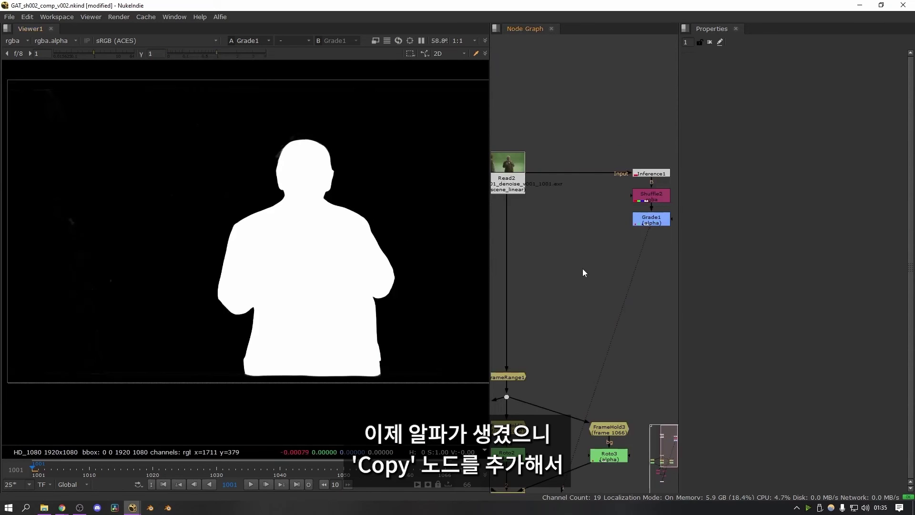
- Connect a Copy node's B input to Read2 and its A input to Grade1, and view it
drag(592, 259, 519, 189)
drag(590, 270, 628, 220)
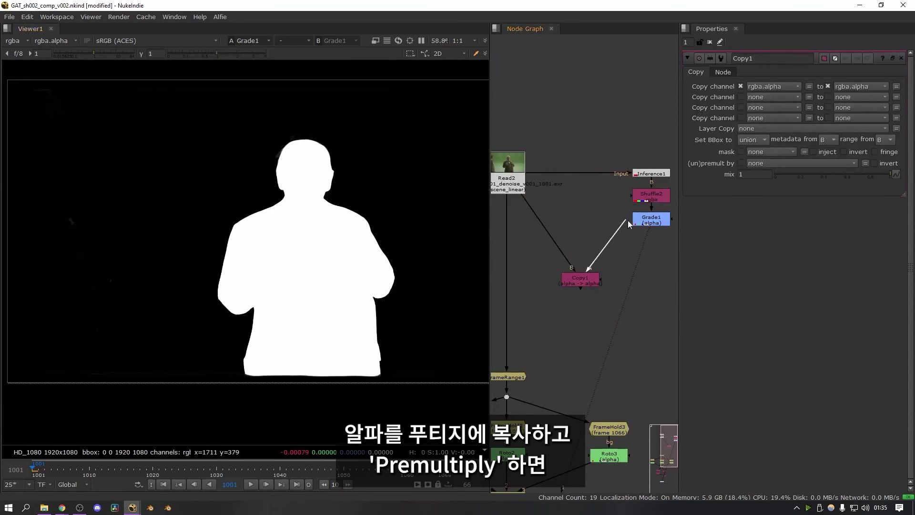
click(587, 279)
key(1)
- Add a Premult node after Copy1 and inspect the cut-out man's edges
key(Tab)
text(pre)
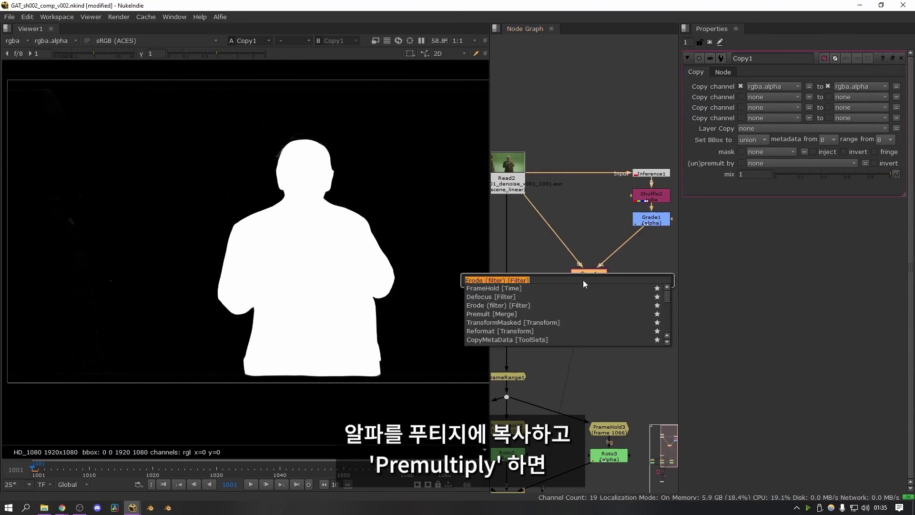
key(Return)
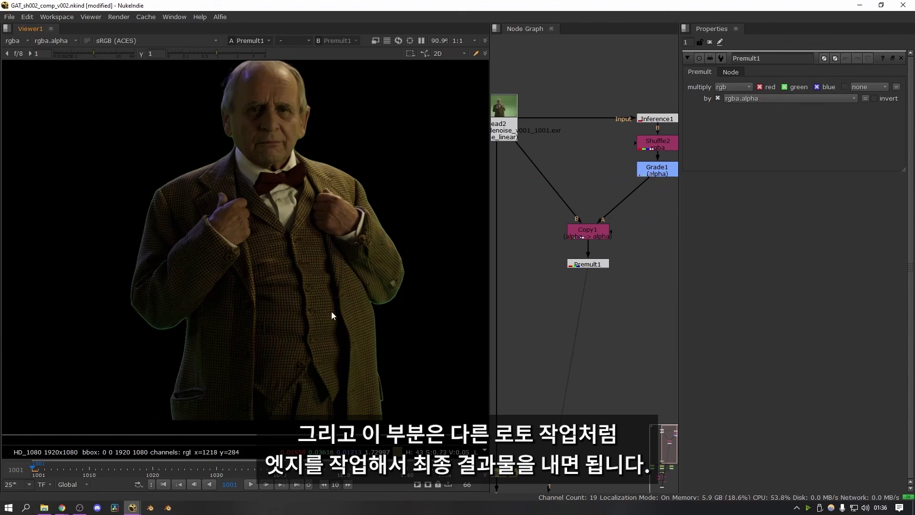
scroll(182, 330, up, 4)
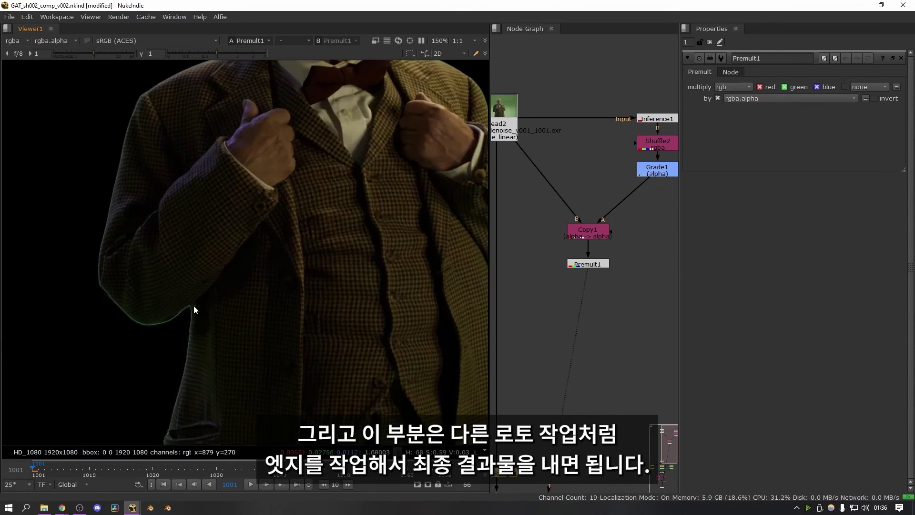
scroll(244, 303, down, 4)
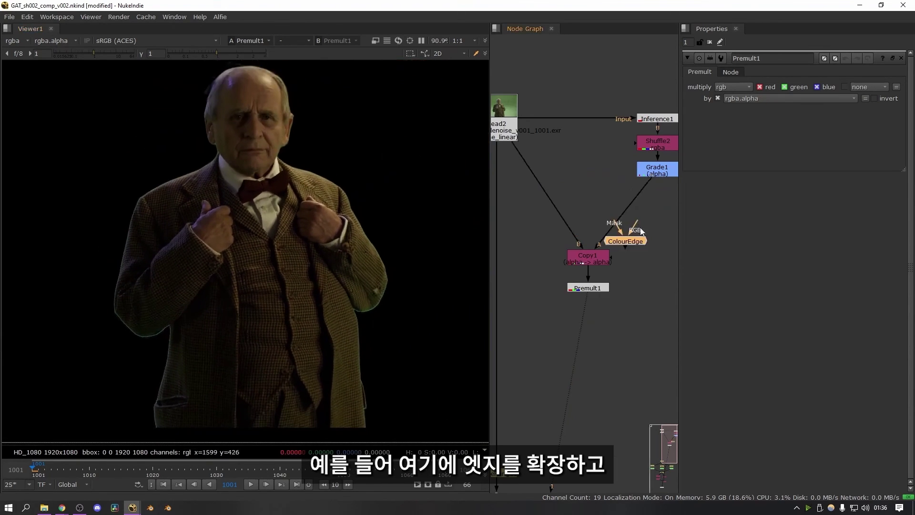
- Insert the ColourEdge node between Read2 and Copy1, connect its Mask to Grade1 and enable Invert Matte
drag(574, 212, 566, 218)
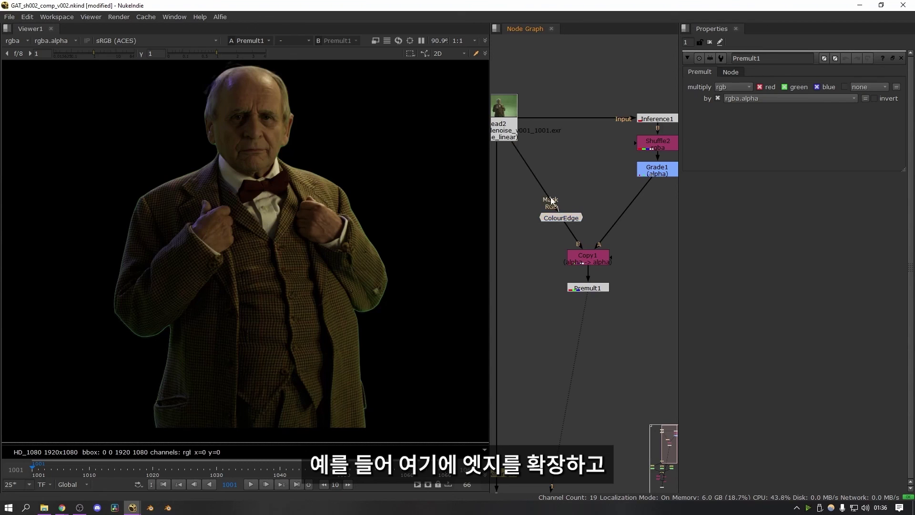
drag(644, 175, 648, 172)
drag(585, 215, 608, 217)
double_click(592, 220)
click(808, 129)
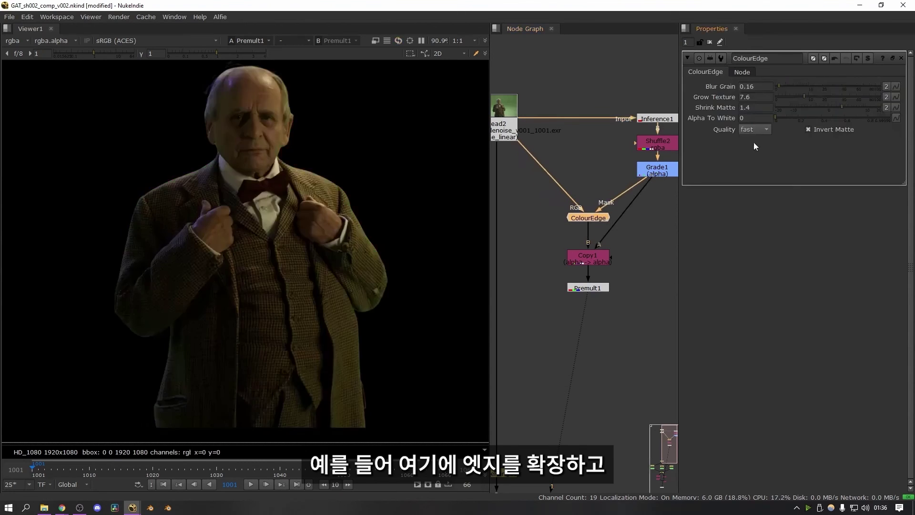
scroll(387, 291, up, 6)
middle_drag(424, 253, 439, 213)
scroll(405, 269, down, 9)
- Insert a DespillMadness node between Read2 and ColourEdge to remove the green spill, and check the result
key(Tab)
text(despill)
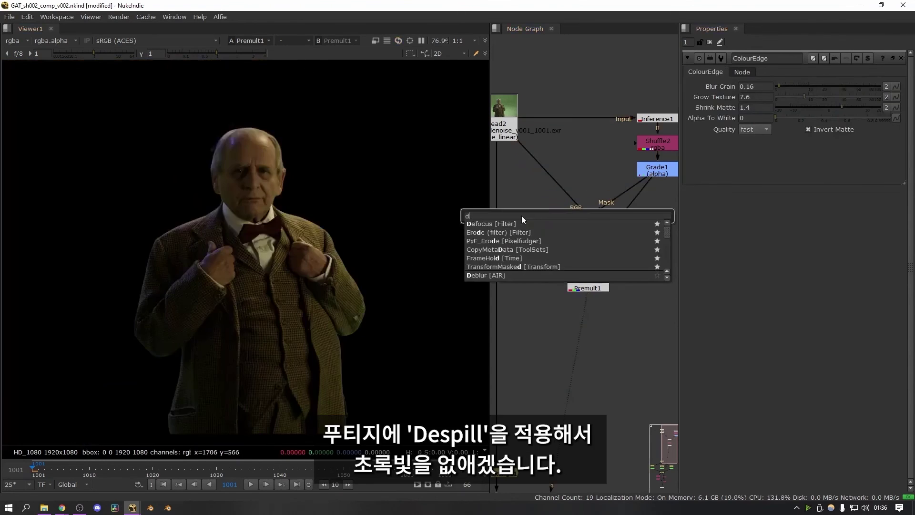
key(Return)
drag(532, 221, 590, 169)
scroll(367, 246, up, 3)
scroll(368, 276, down, 2)
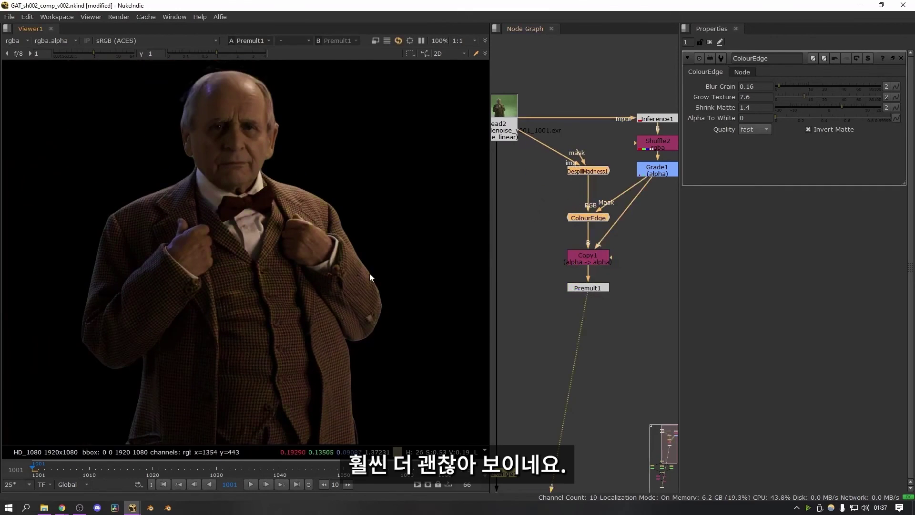
- Add a Keylight node for the hair, connect its Source to Read2 and view it
scroll(370, 273, down, 3)
scroll(532, 288, down, 3)
key(Tab)
text(keylight)
key(Return)
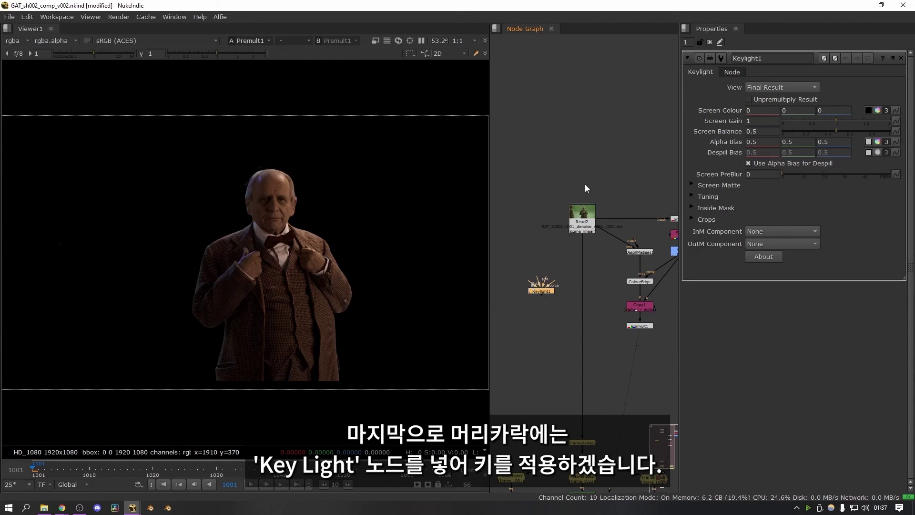
shift+click(584, 212)
key(y)
click(593, 181)
click(536, 291)
key(1)
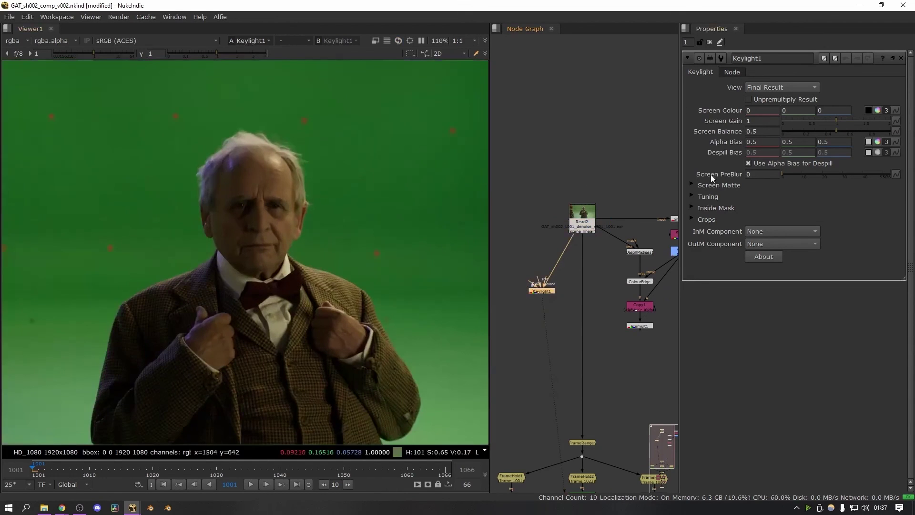
- Display the Keylight alpha and add a Grade node on the alpha channel, raising its gain to about 1.9
key(a)
double_click(542, 306)
click(750, 86)
click(757, 143)
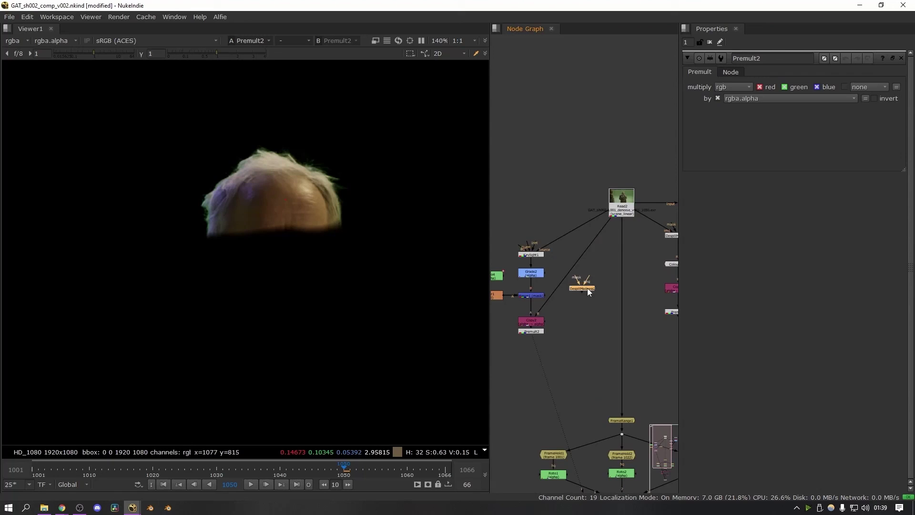
drag(587, 288, 578, 317)
- View Merge2, which combines the keyed hair with the roto cut-out, and frame the image
click(633, 331)
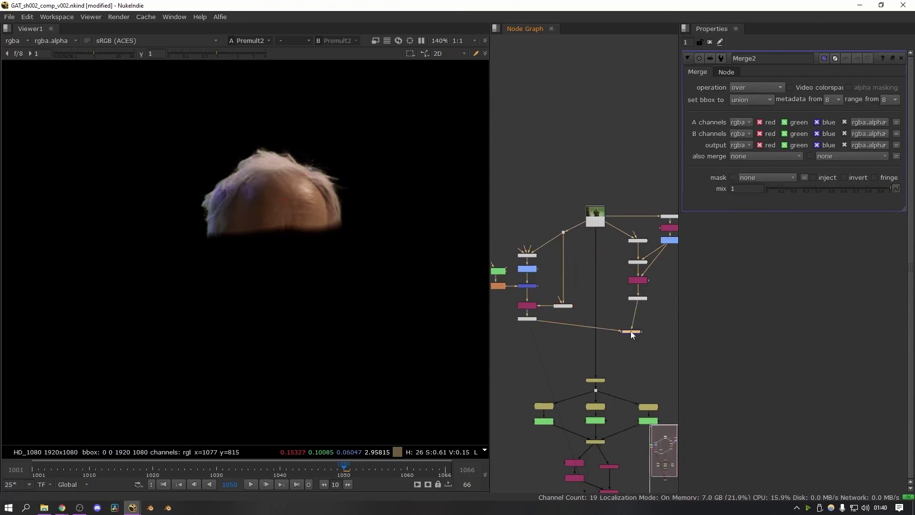
key(1)
key(f)
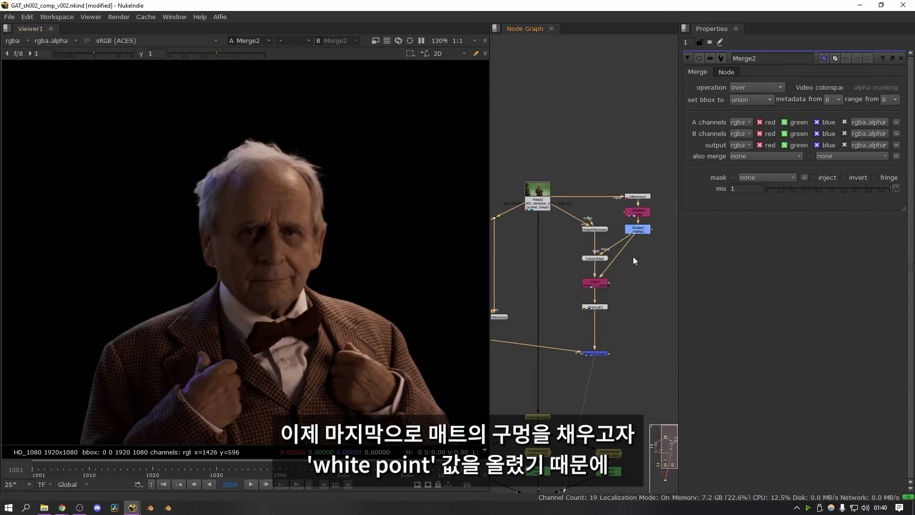
- View Grade1's alpha and the hair matte in Merge1, and sample their pixel values for alpha above 1
key(1)
double_click(637, 229)
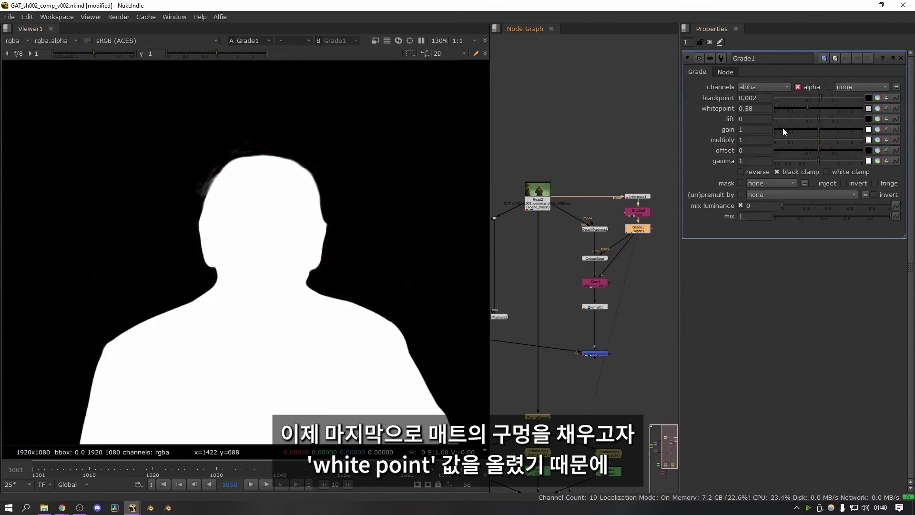
scroll(329, 329, up, 3)
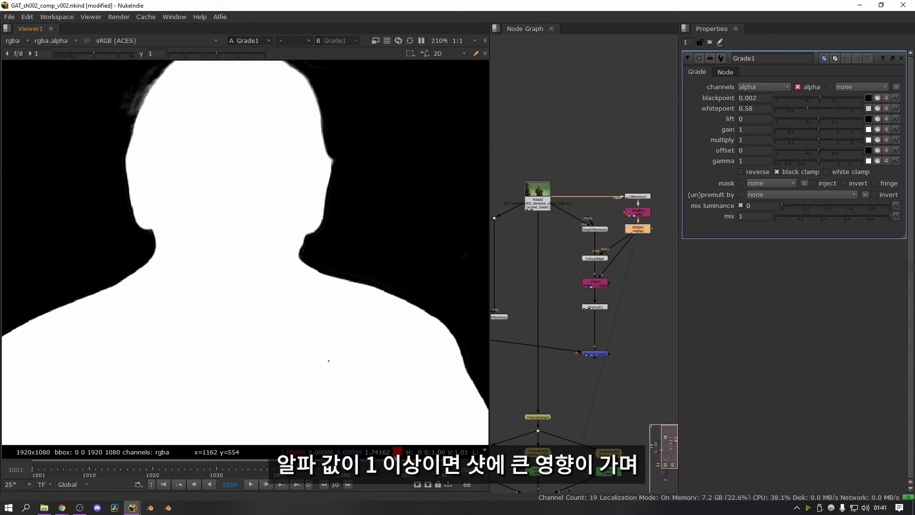
middle_drag(575, 274, 645, 256)
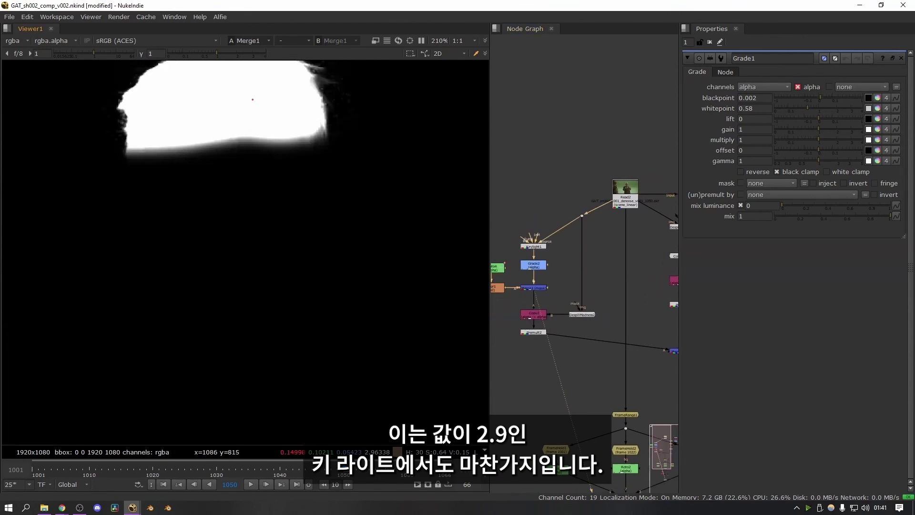
- Add a Clamp node after Merge1 to limit the hair matte to the 0 to 1 range
key(Tab)
text(clamp)
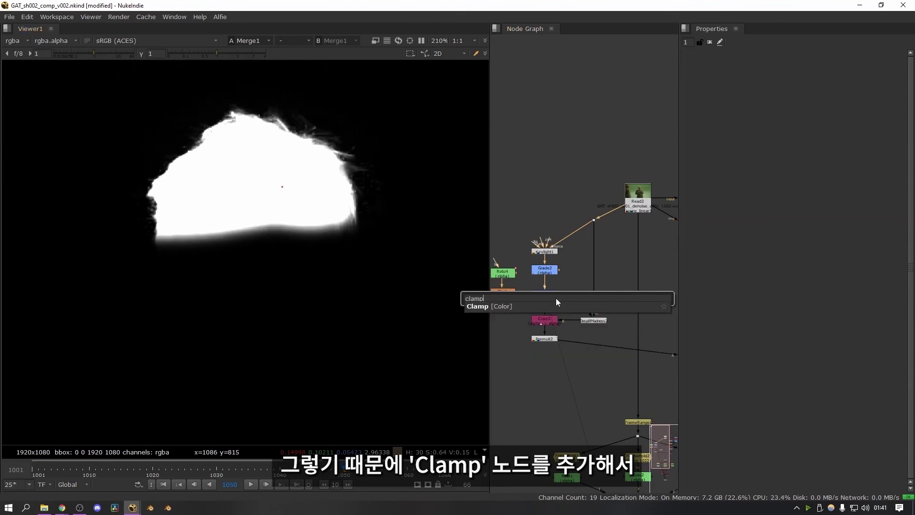
key(Return)
- Paste a copy of the Clamp node after Grade1 so it feeds the ColourEdge mask and Copy1's A input
middle_drag(638, 266, 534, 303)
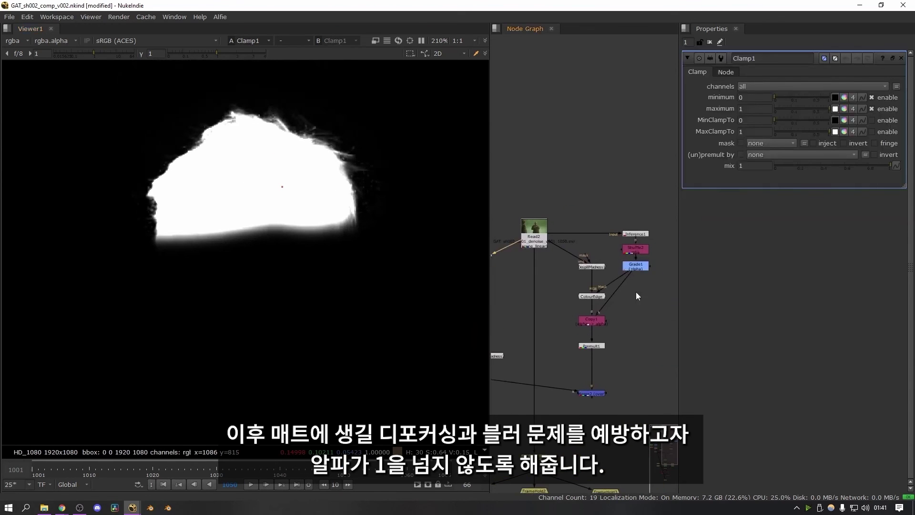
middle_drag(635, 292, 607, 296)
double_click(609, 272)
key(ctrl+v)
drag(609, 291, 609, 297)
middle_drag(603, 308, 633, 263)
- View Premult1 and Merge2 in turn and switch from alpha to colour to check the final composite
click(596, 303)
key(1)
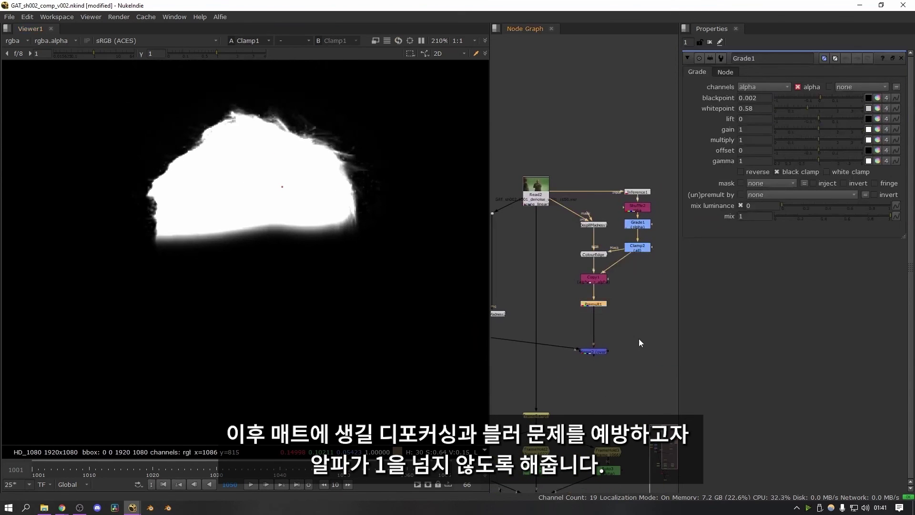
click(633, 340)
click(599, 350)
key(1)
key(a)
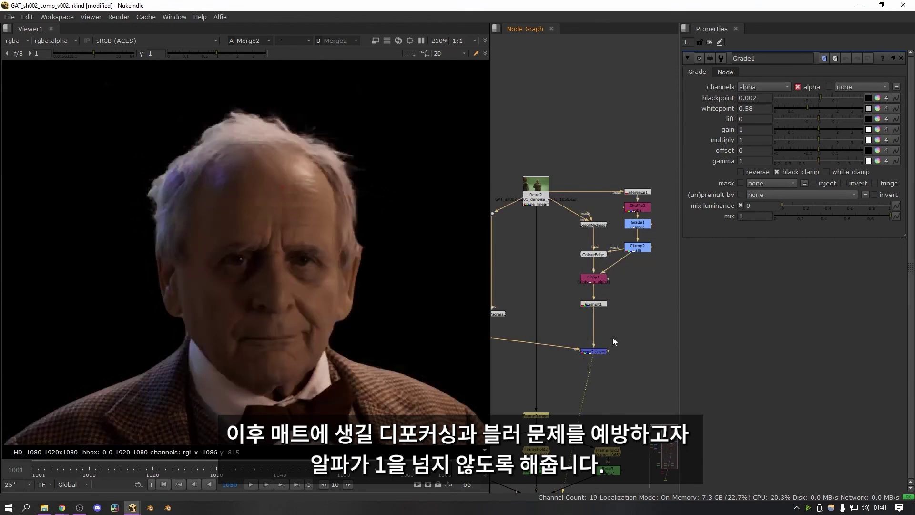